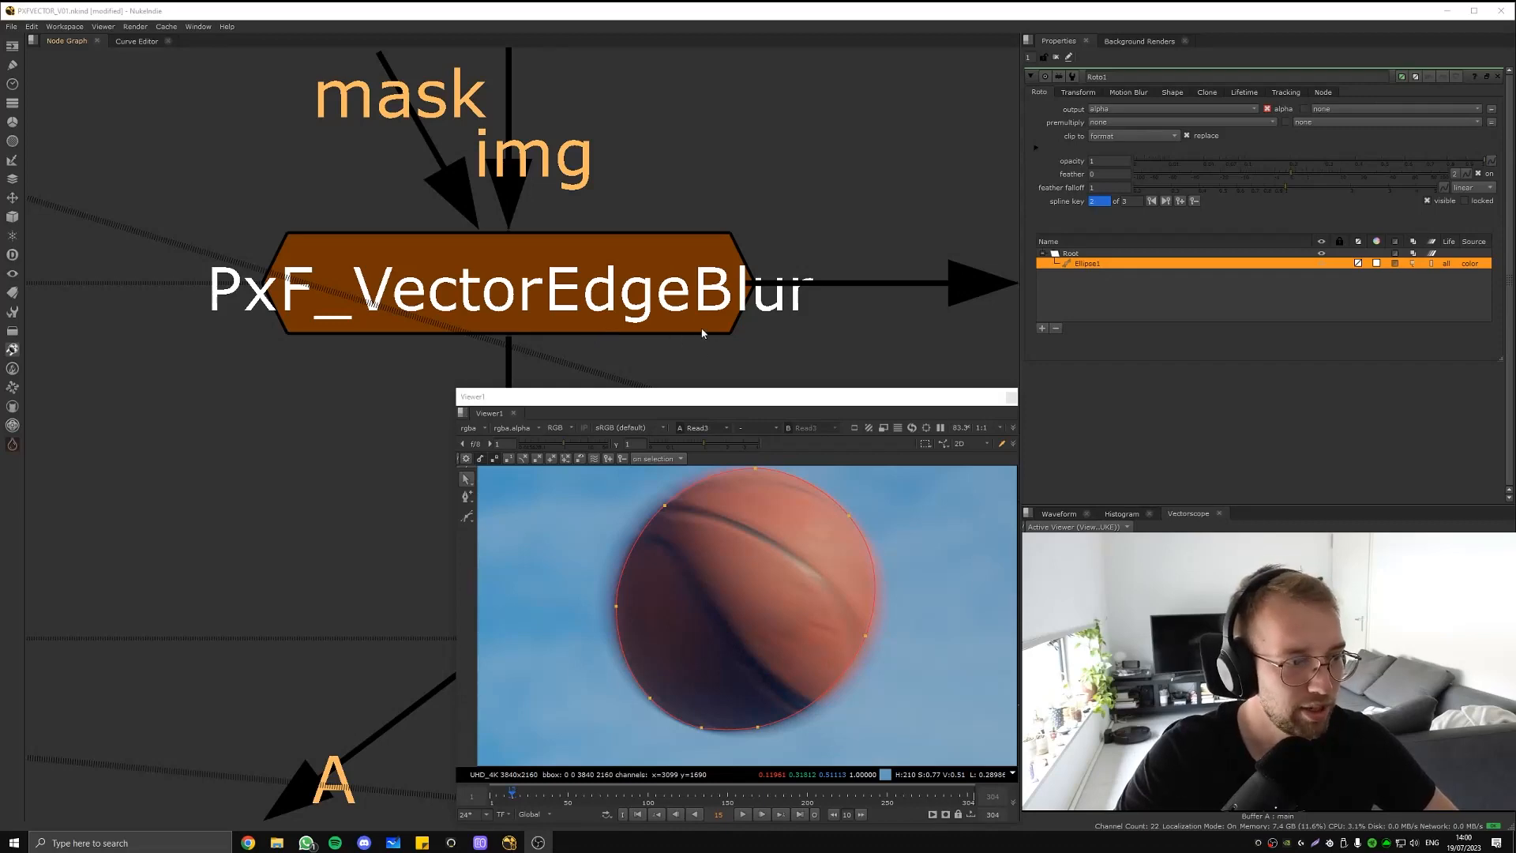
Play the original basketball plate over a few frames without the roto work, and return to frame 15.
scroll(702, 332, down, 10)
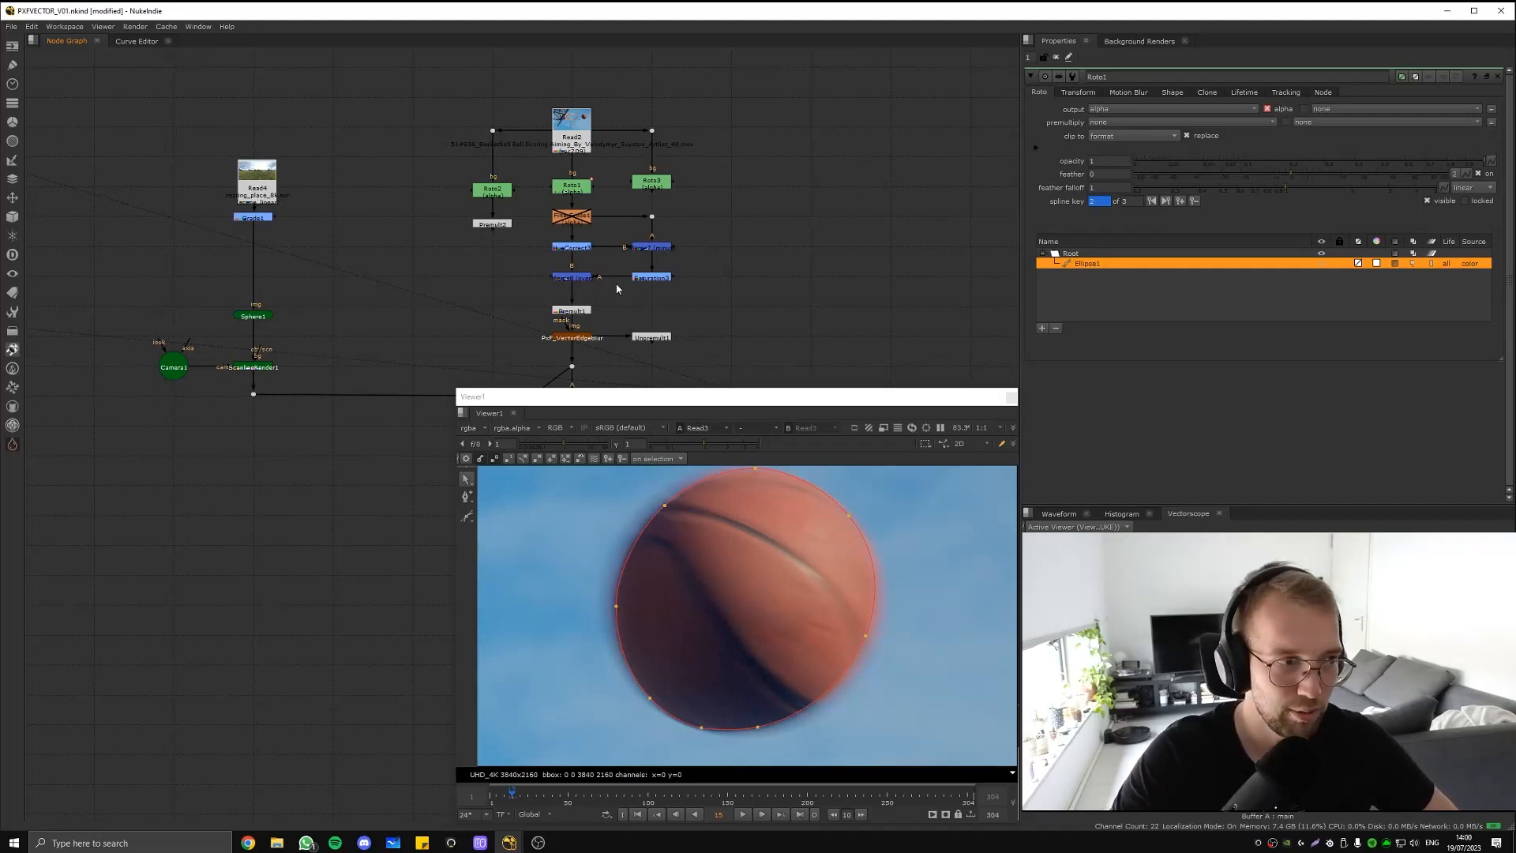
middle_drag(617, 289, 636, 237)
scroll(827, 551, down, 6)
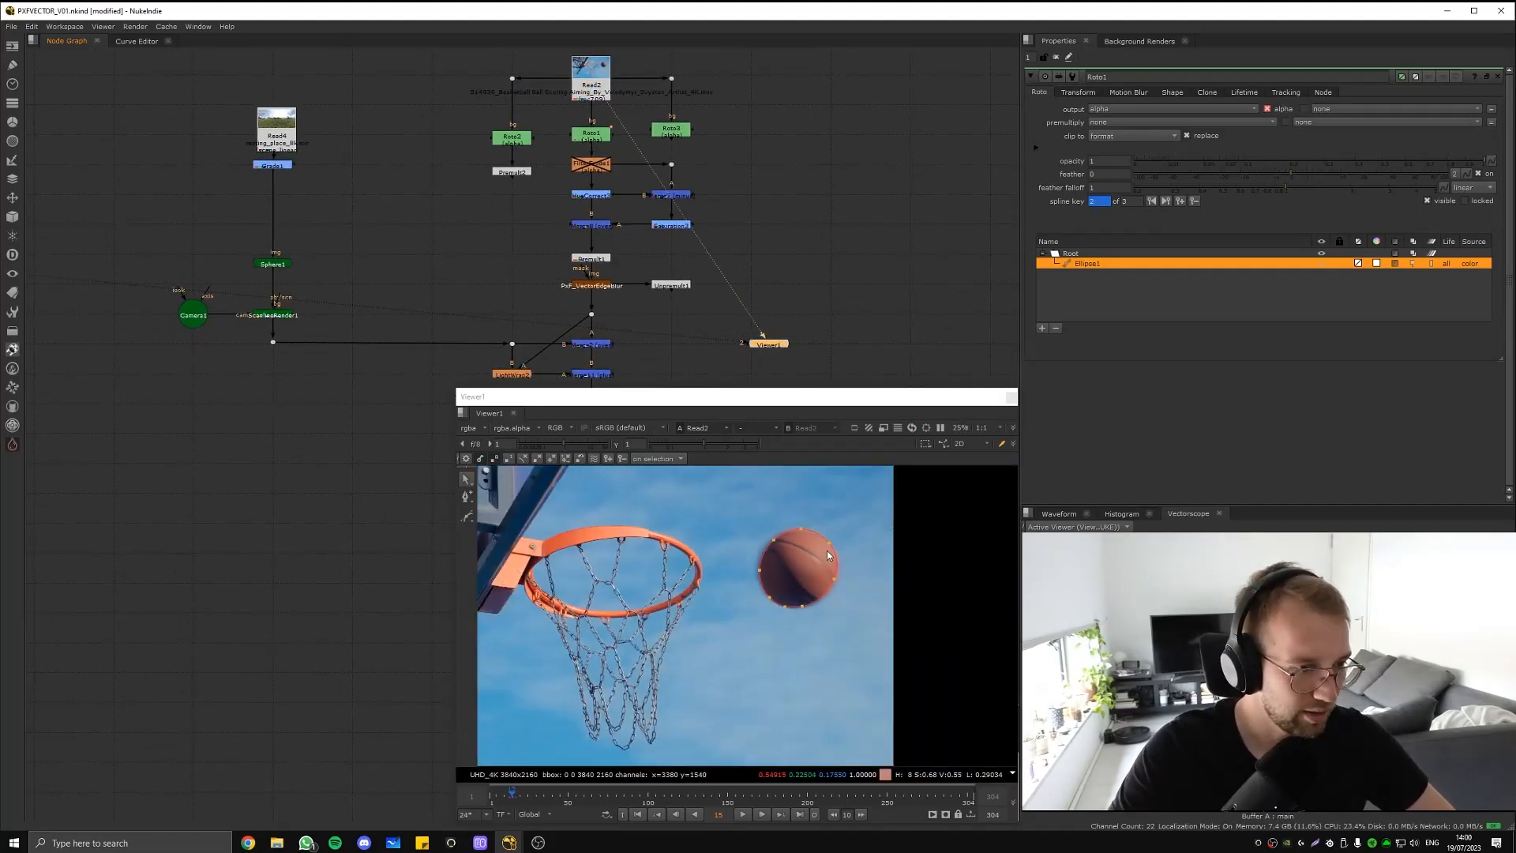
click(796, 624)
key(l)
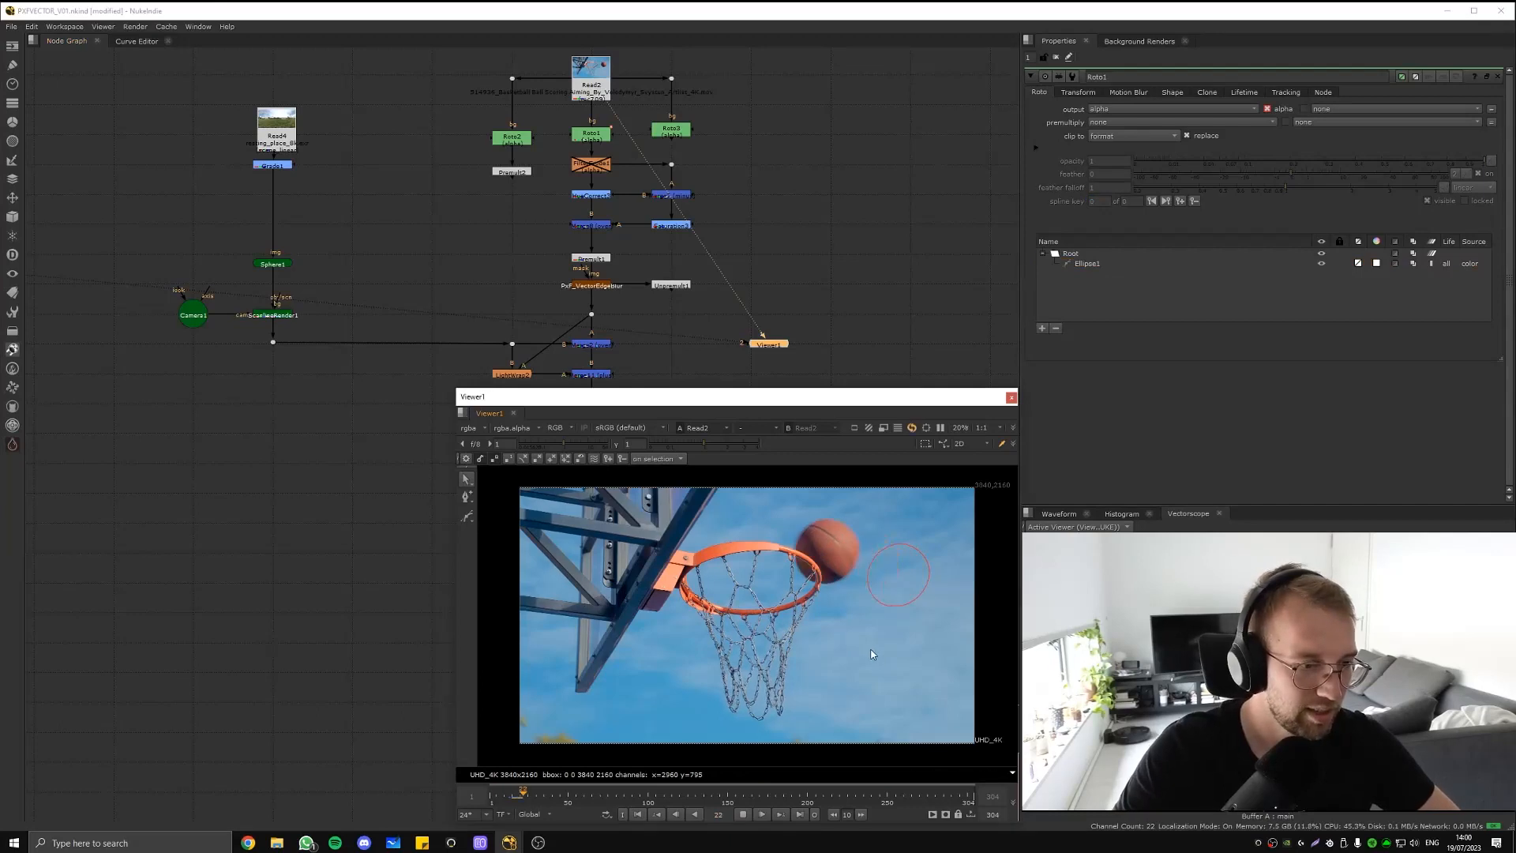
key(k)
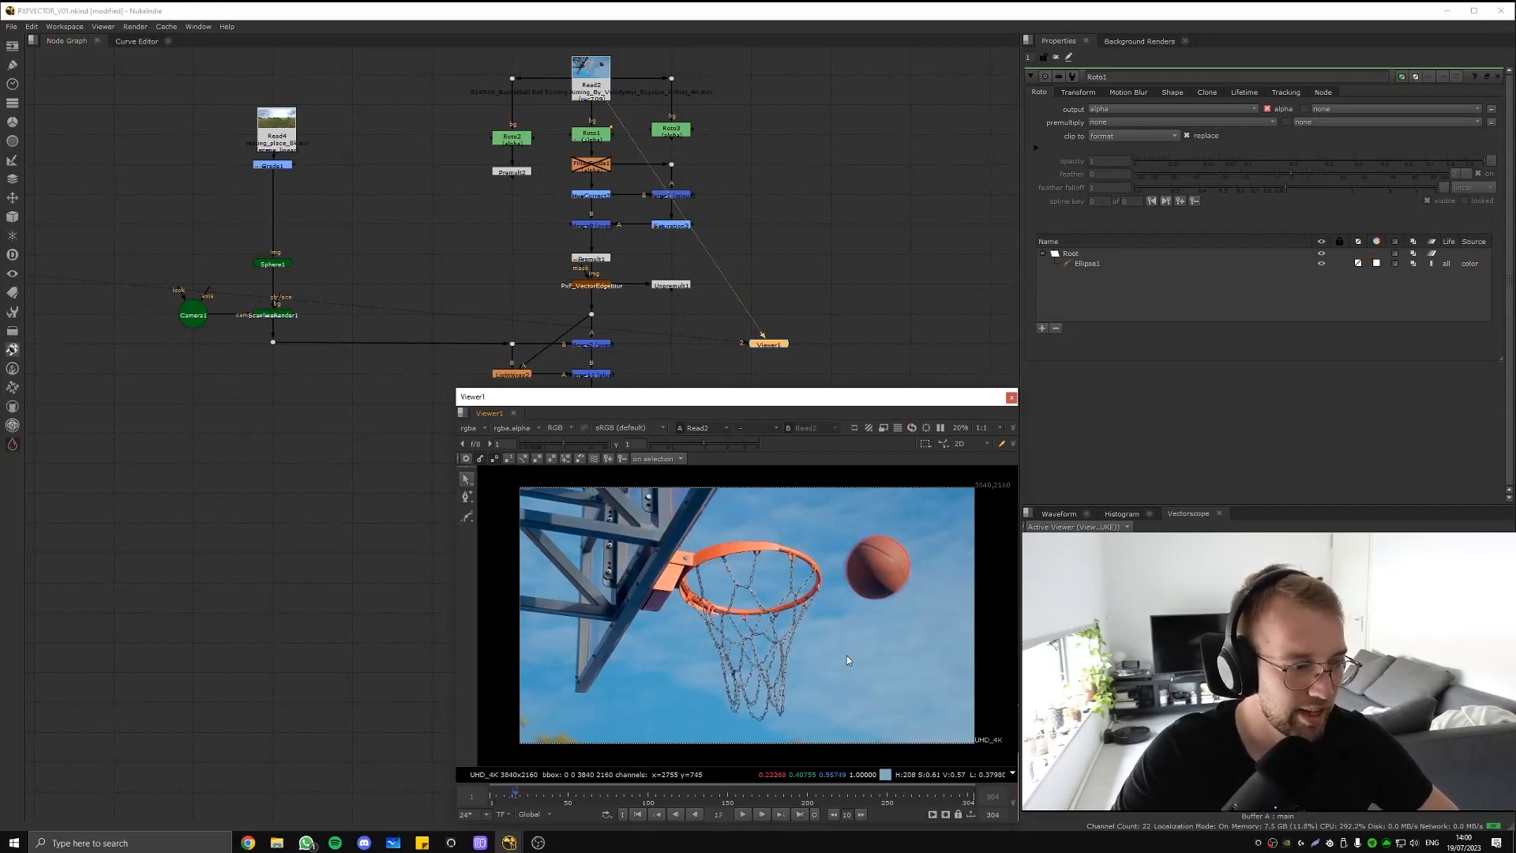
key(Left)
key(Left)
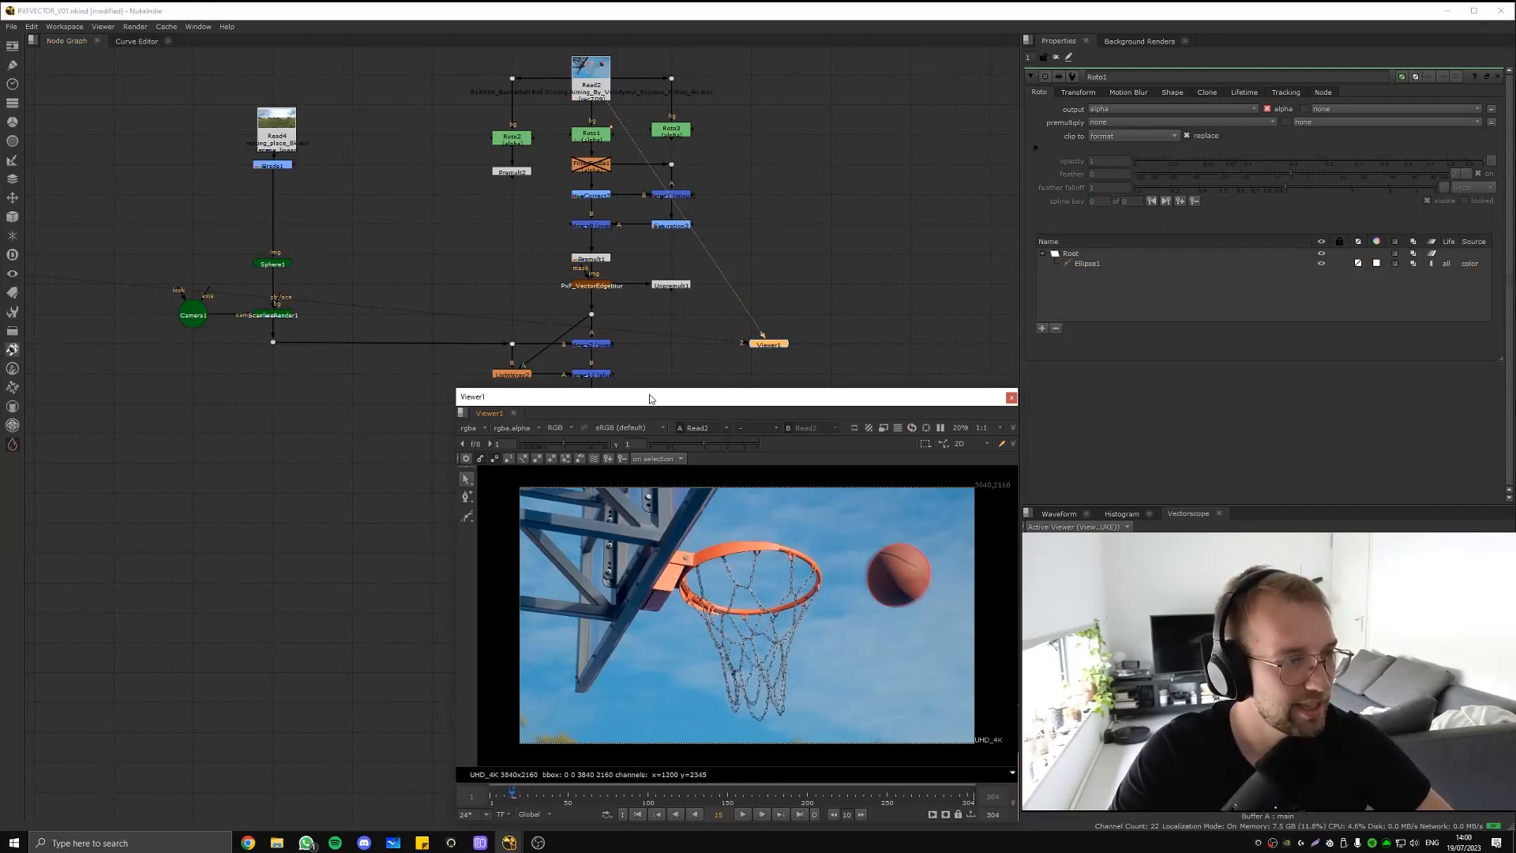
Display the Premult1 output with the viewer overlays off and inspect the isolated basketball.
scroll(593, 163, up, 1)
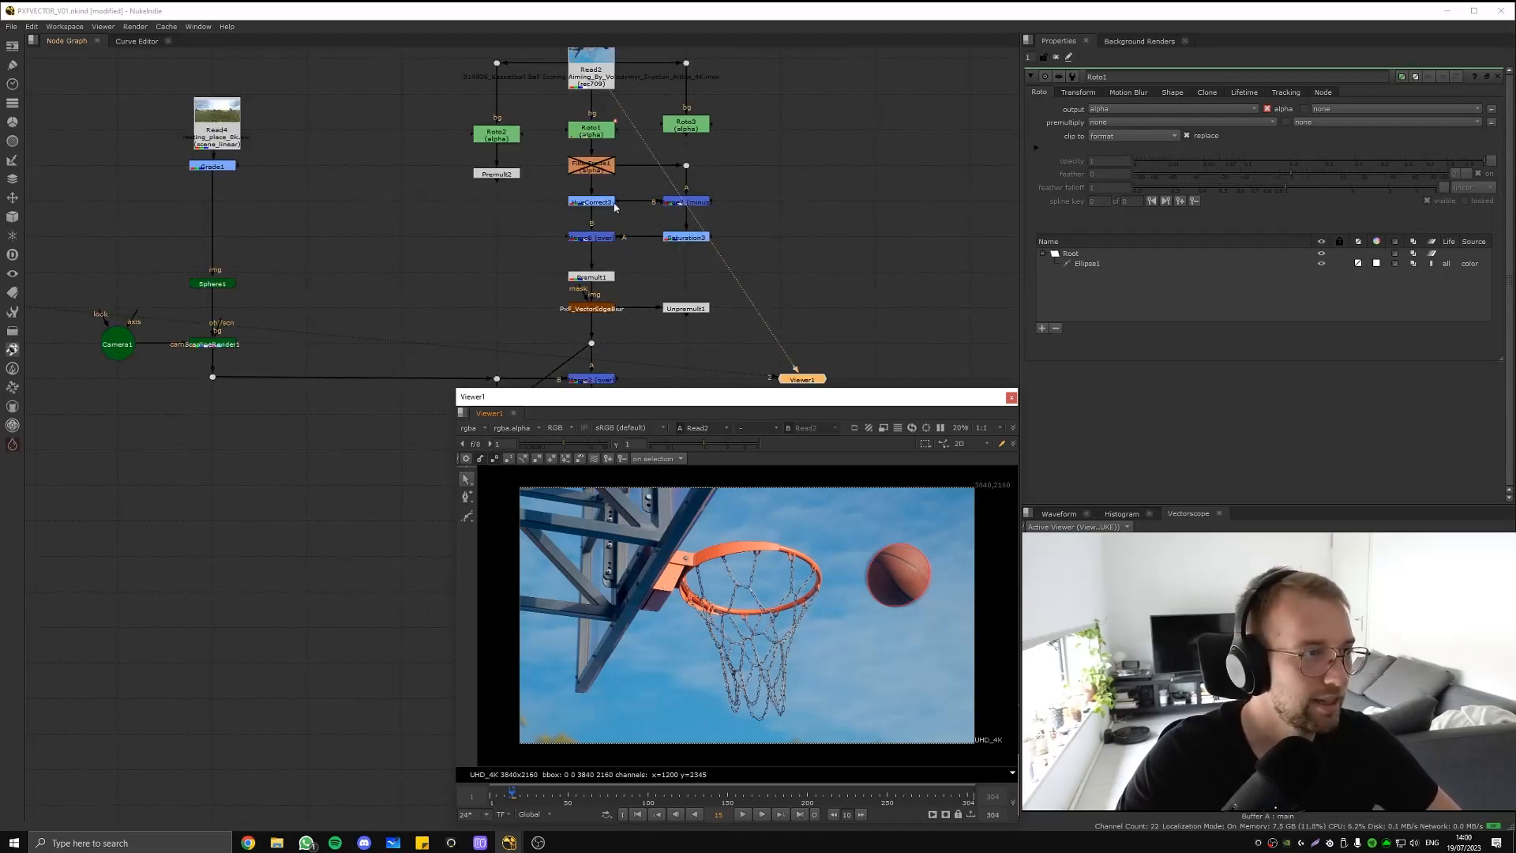
click(585, 276)
key(1)
key(q)
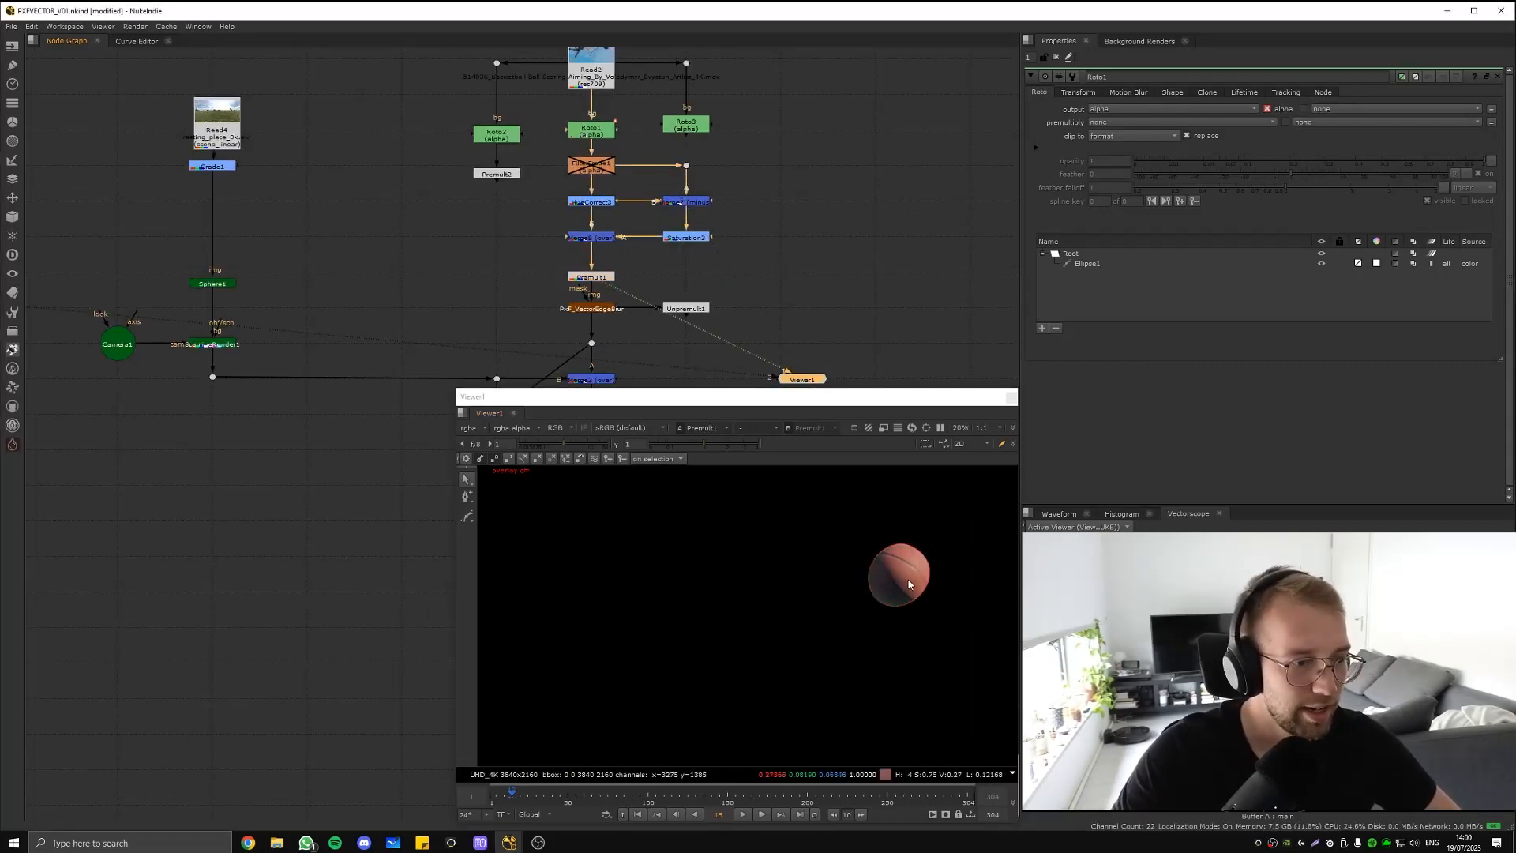
scroll(907, 578, up, 4)
Display the output of the first Premult node above Blur1 in the neighbouring node tree.
middle_drag(640, 225, 725, 247)
scroll(730, 231, down, 6)
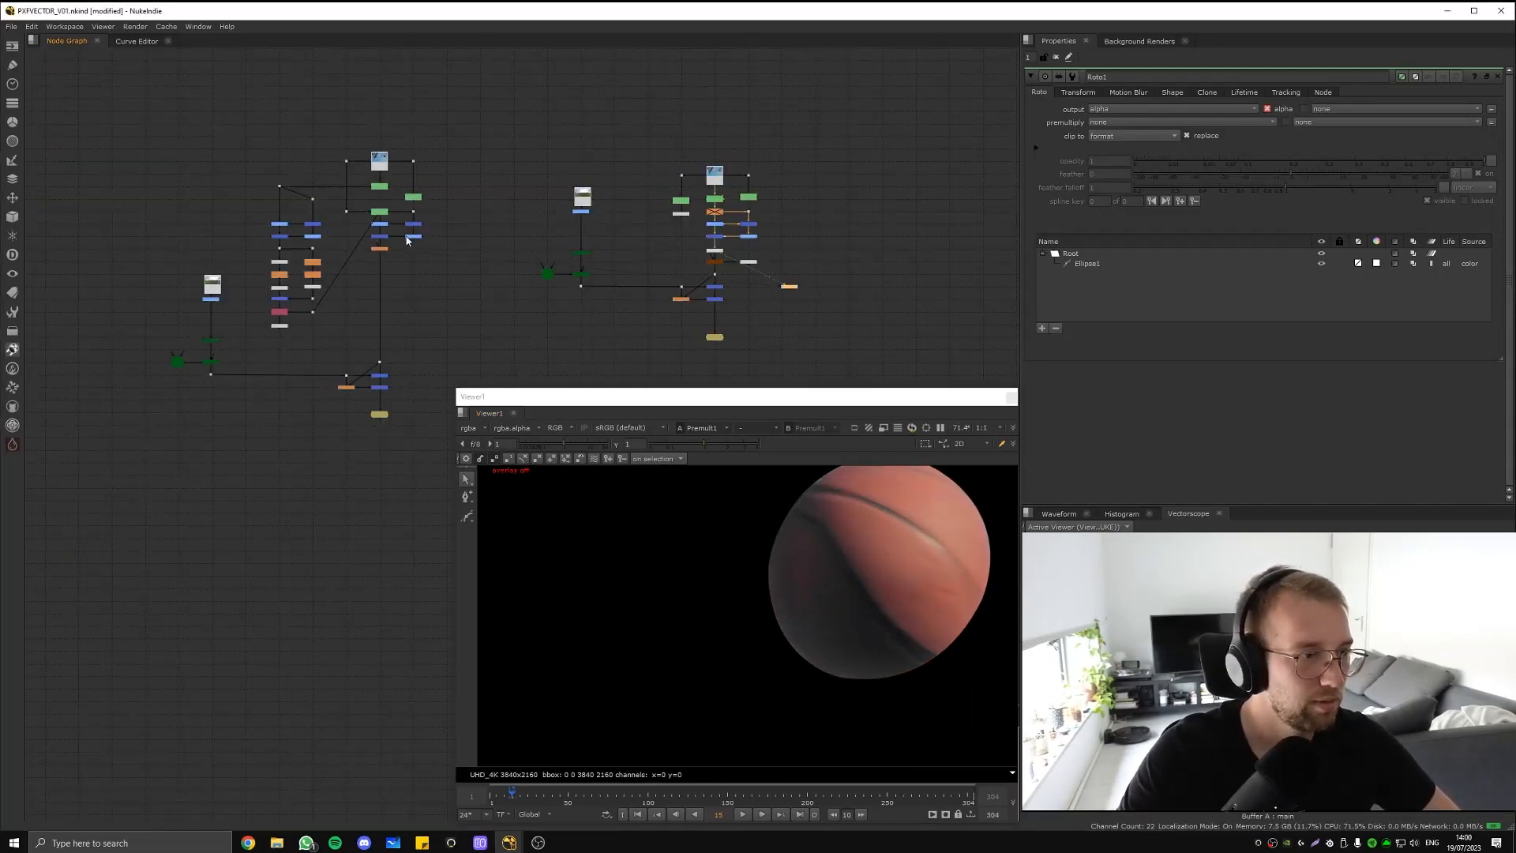
middle_drag(273, 250, 332, 258)
scroll(330, 257, up, 5)
click(344, 295)
key(1)
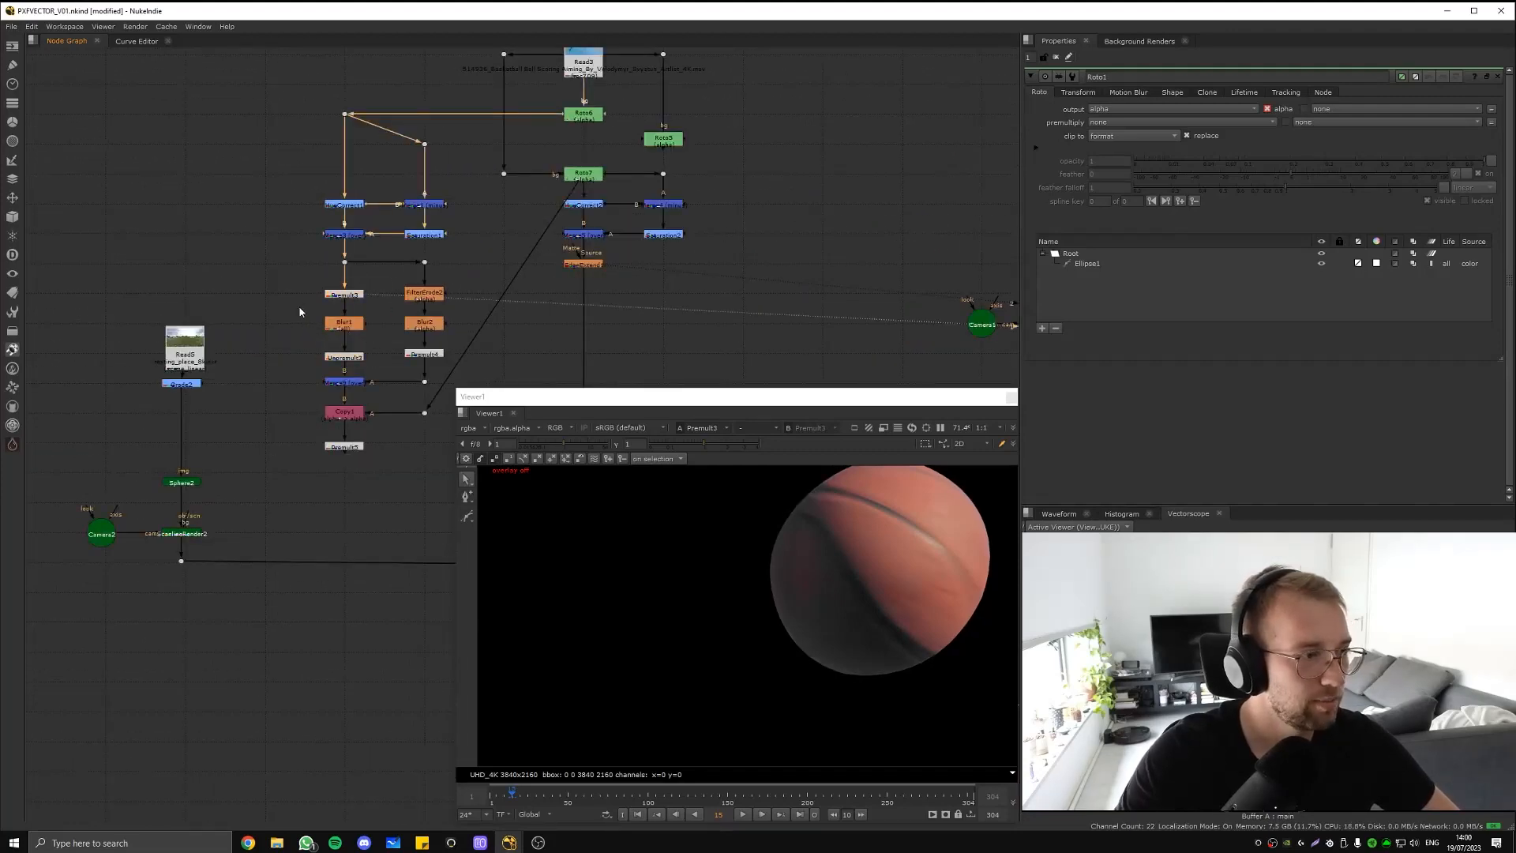
Display the Premult2 output under Roto2 and inspect the blue fringe around the ball.
middle_drag(596, 210, 470, 240)
middle_drag(829, 277, 381, 207)
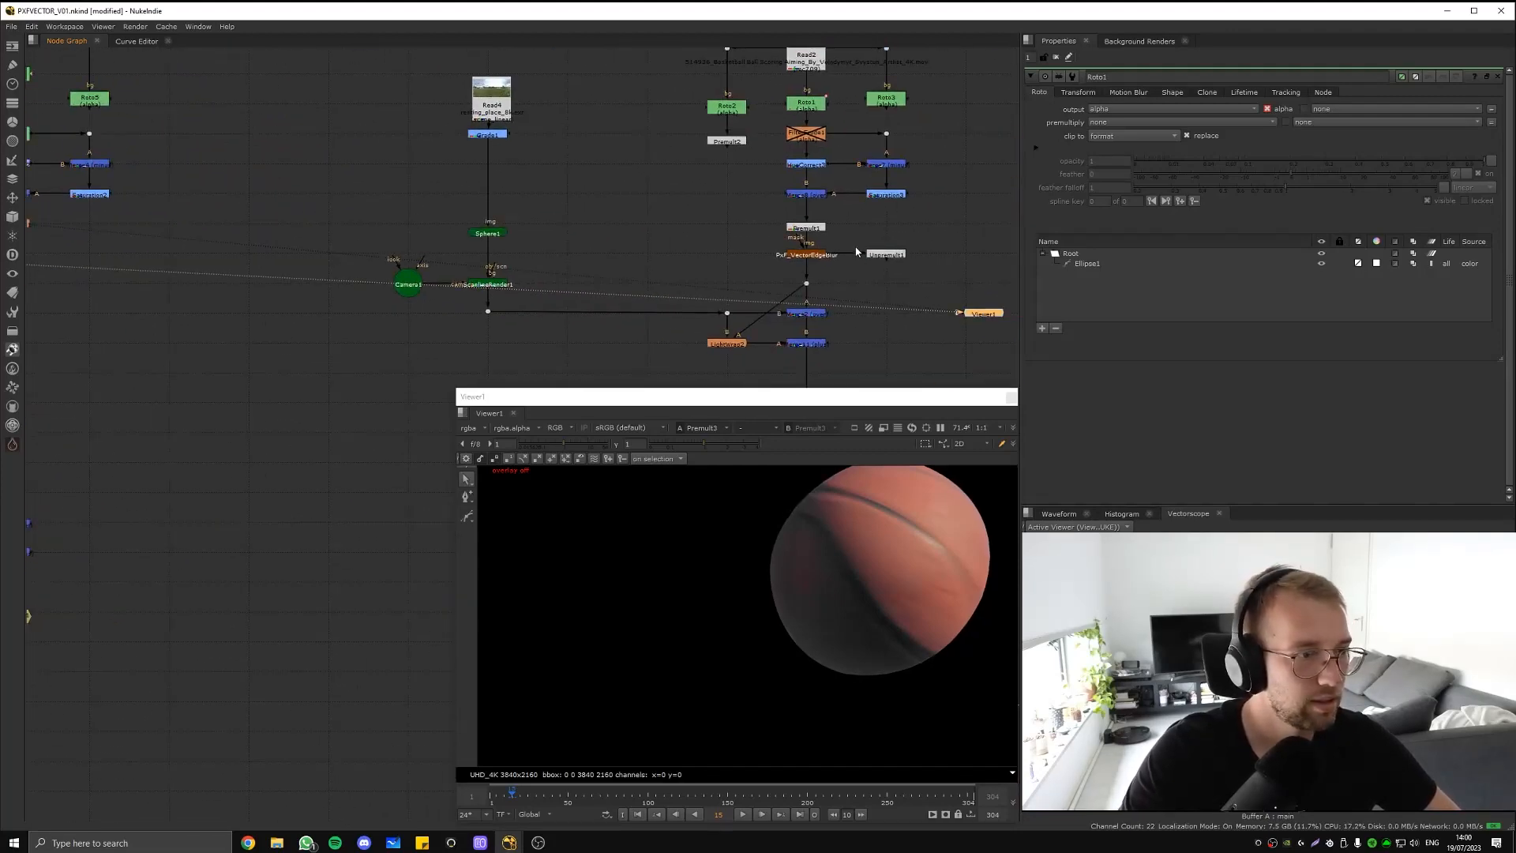
click(726, 140)
middle_drag(726, 141, 638, 163)
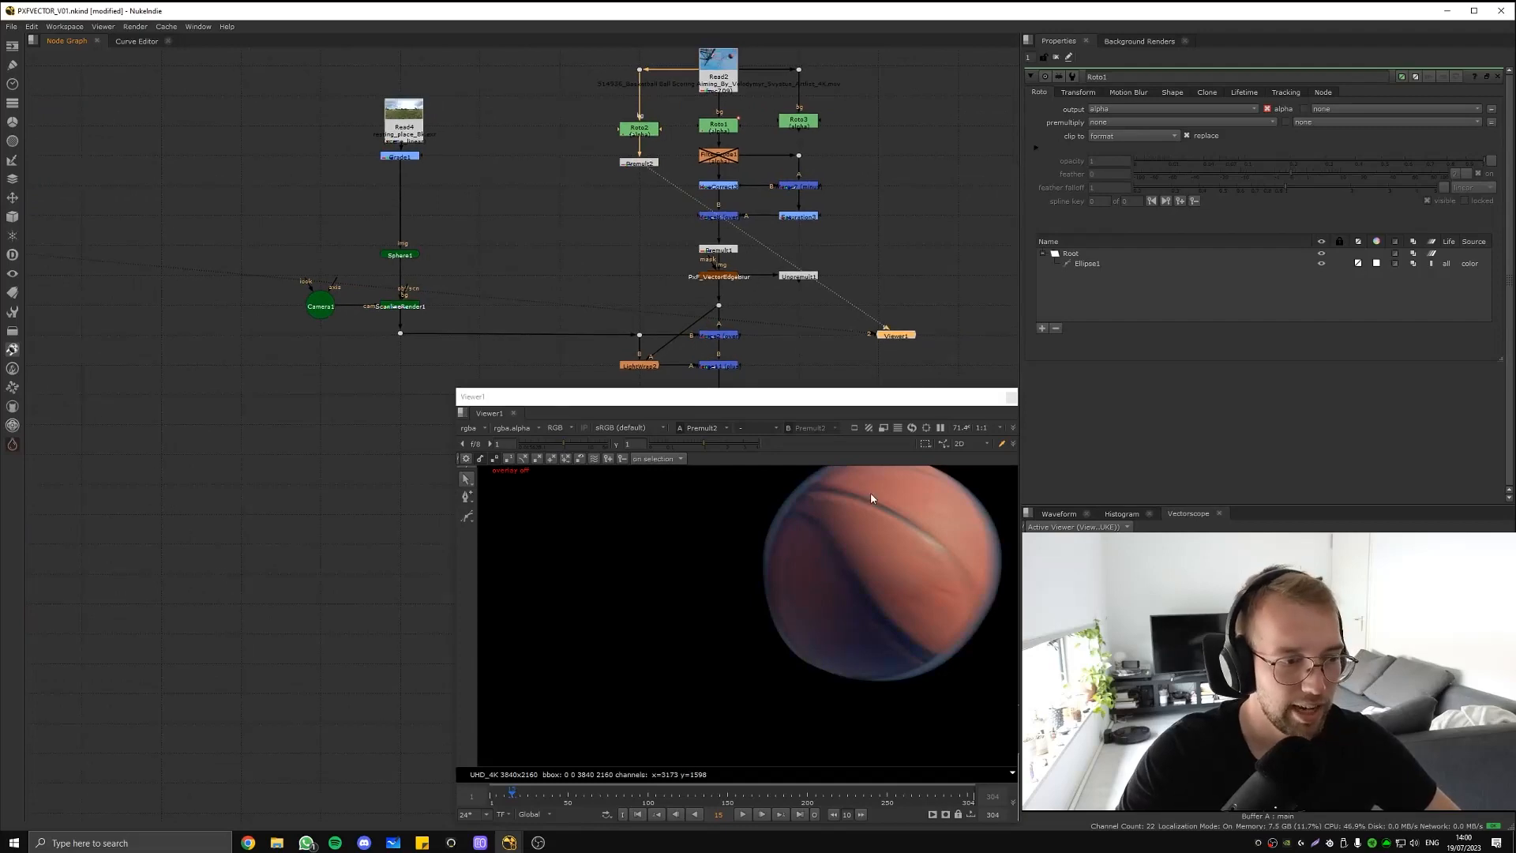
key(1)
scroll(711, 565, up, 3)
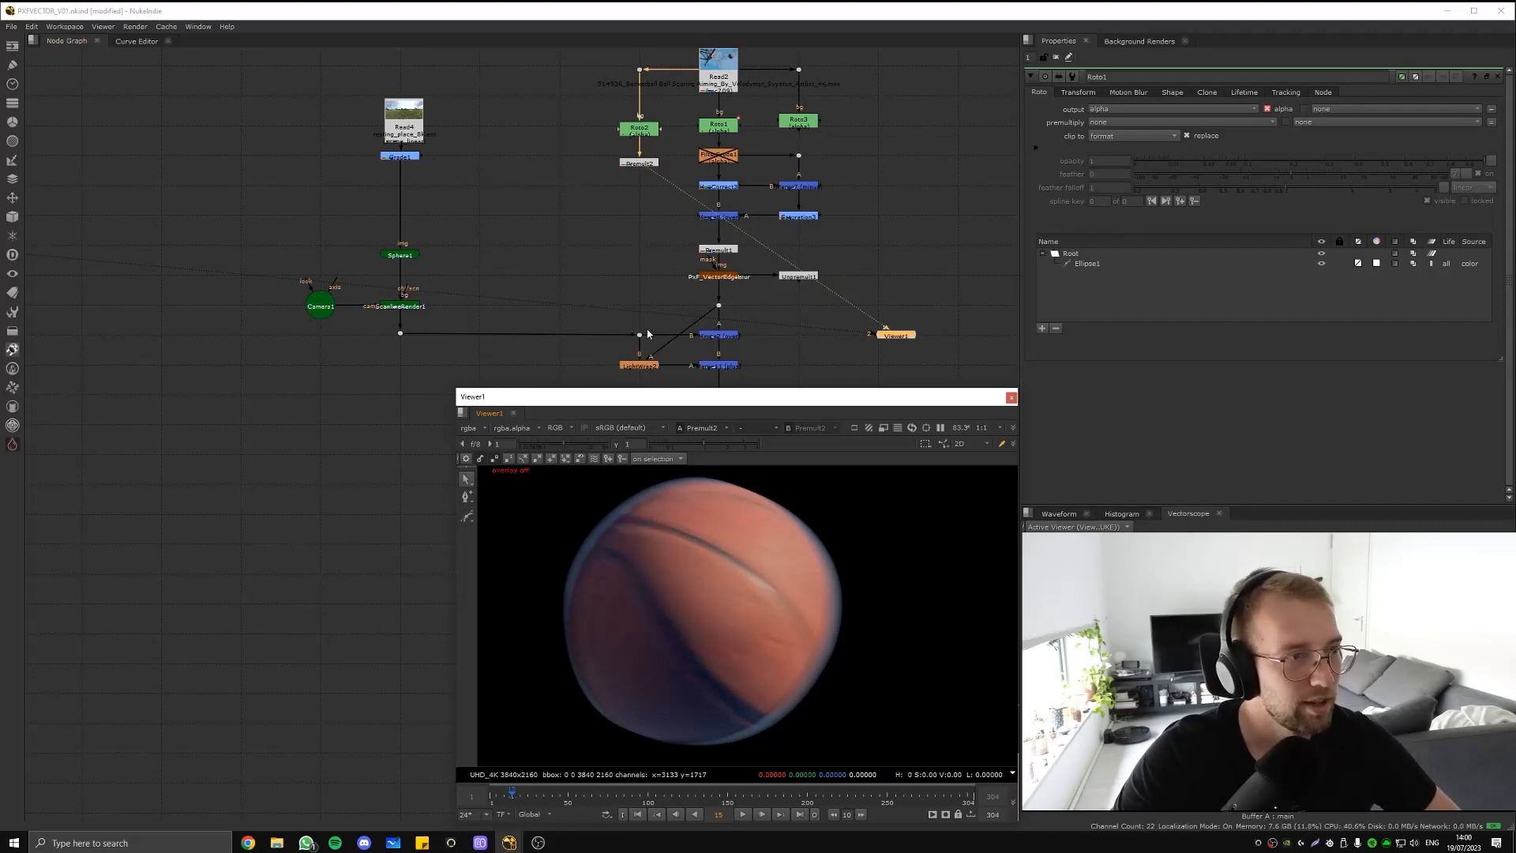
Step through the manual edge-extend branch in the neighbouring tree, displaying the output up to Blur1.
middle_drag(624, 275, 691, 295)
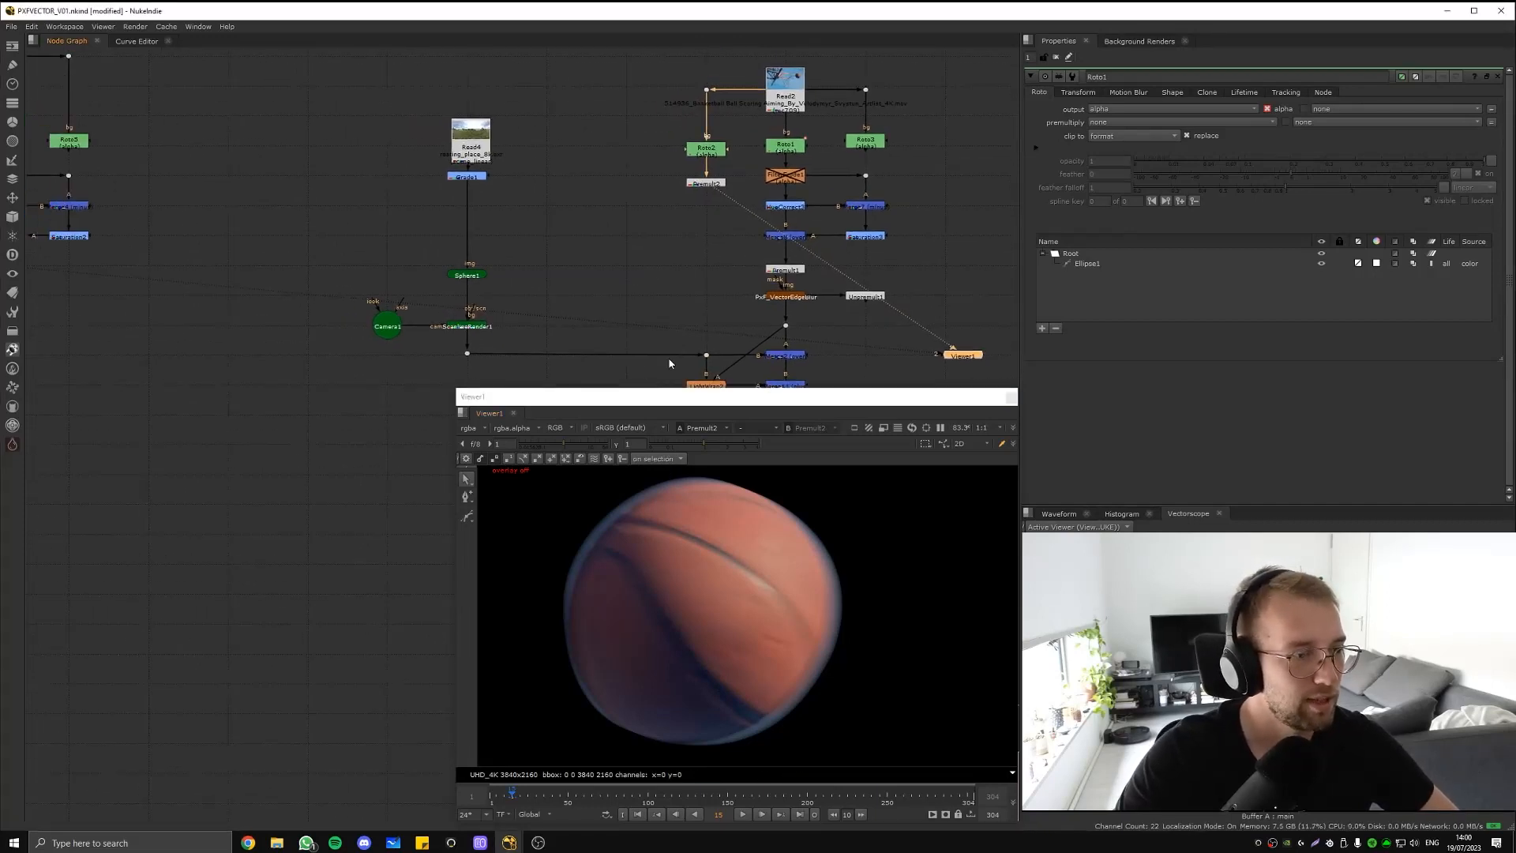
scroll(670, 273, down, 3)
middle_drag(224, 288, 512, 257)
scroll(442, 249, up, 3)
drag(523, 302, 439, 333)
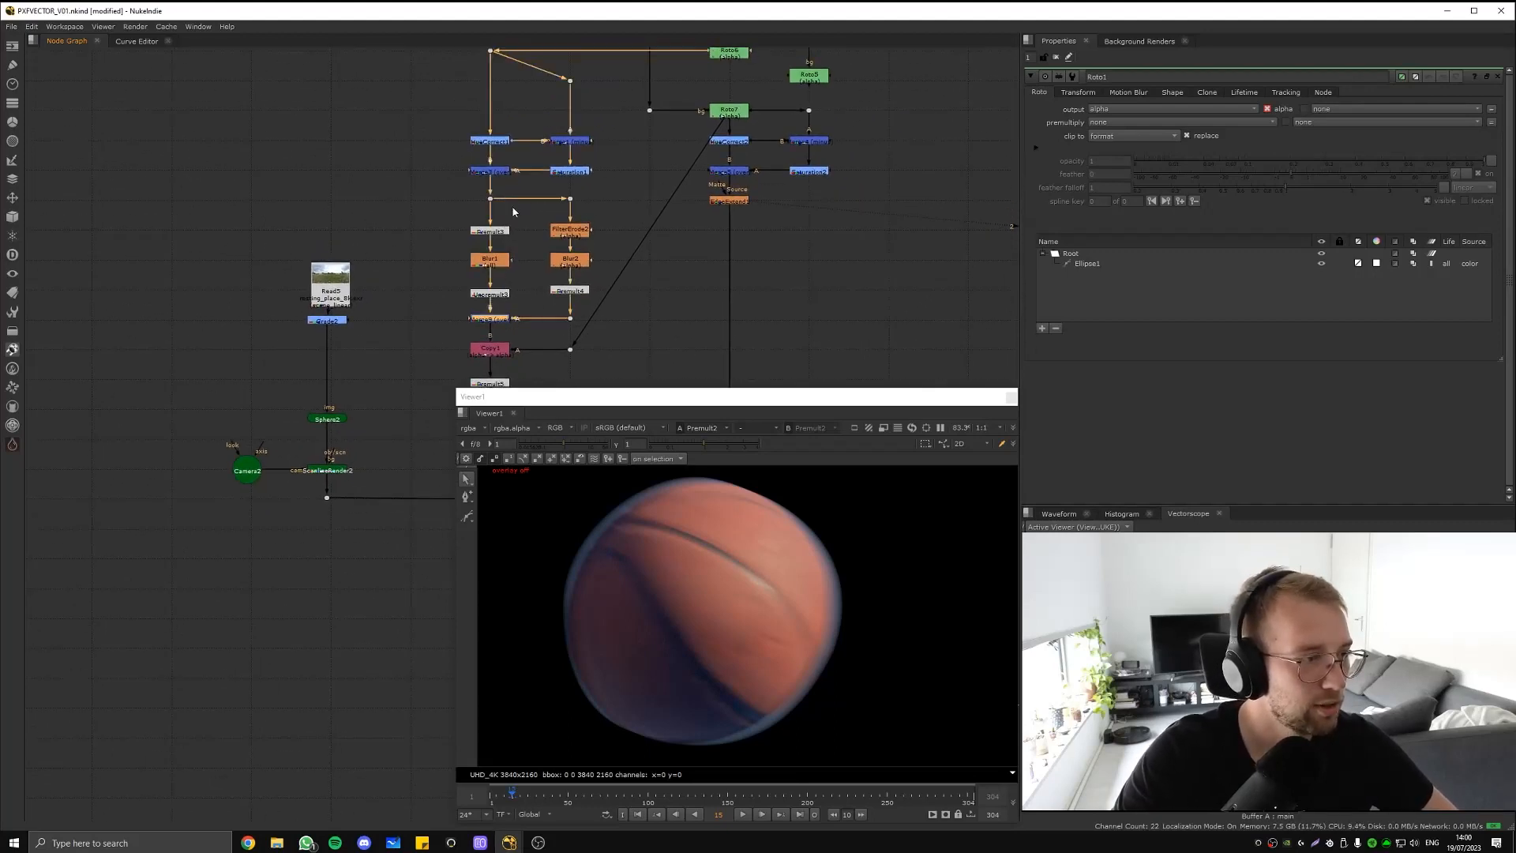
middle_drag(512, 210, 513, 269)
drag(523, 273, 447, 304)
key(1)
middle_drag(521, 320, 503, 260)
drag(503, 249, 437, 282)
key(1)
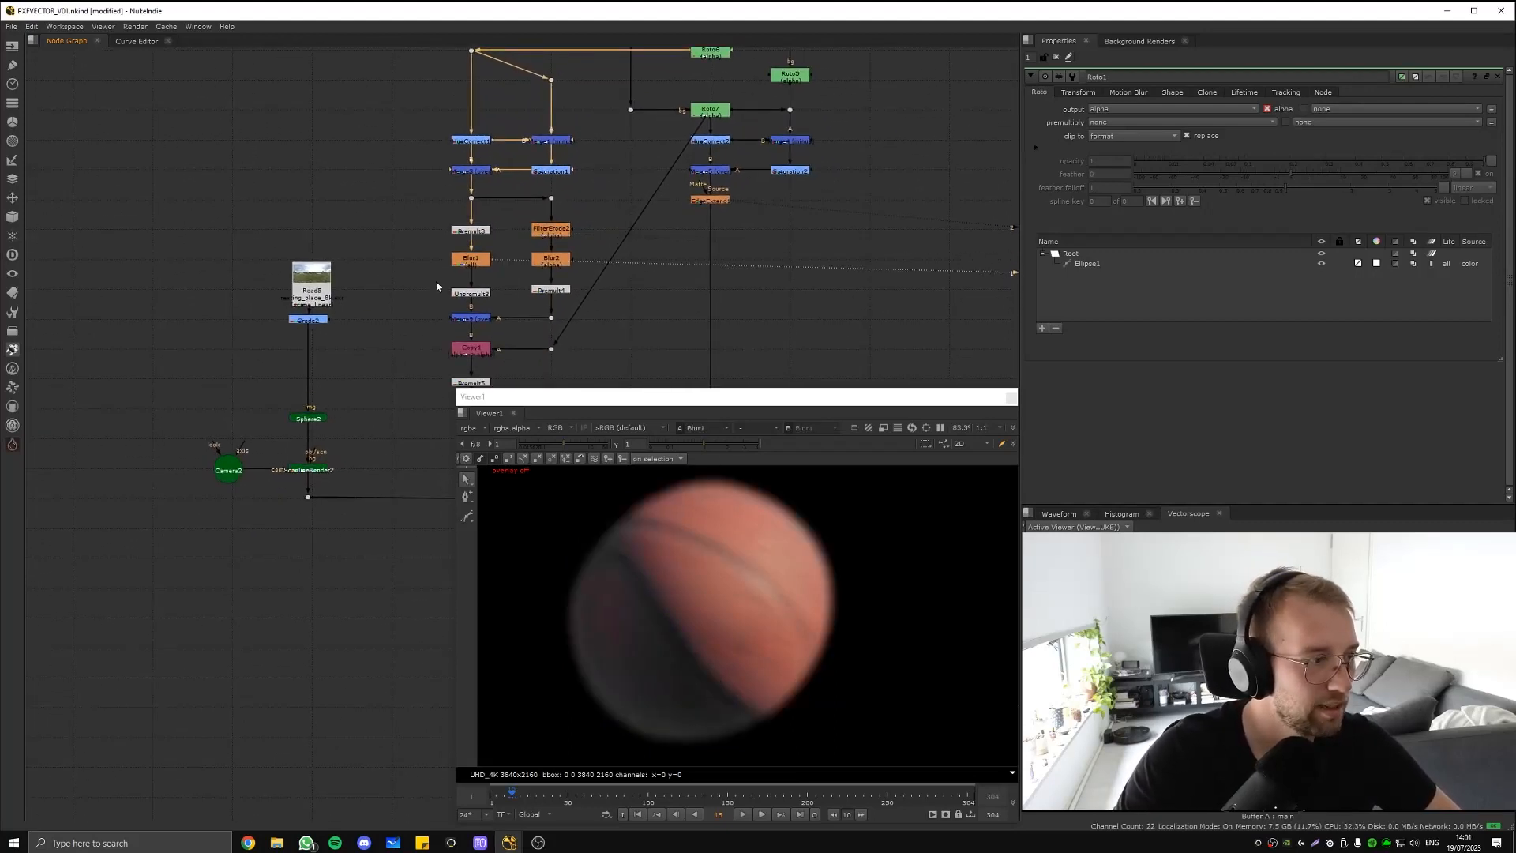
Display the outputs of the Unpremult below Blur1, Merge9 and the Premult below Copy1 in turn.
click(480, 293)
key(1)
click(471, 317)
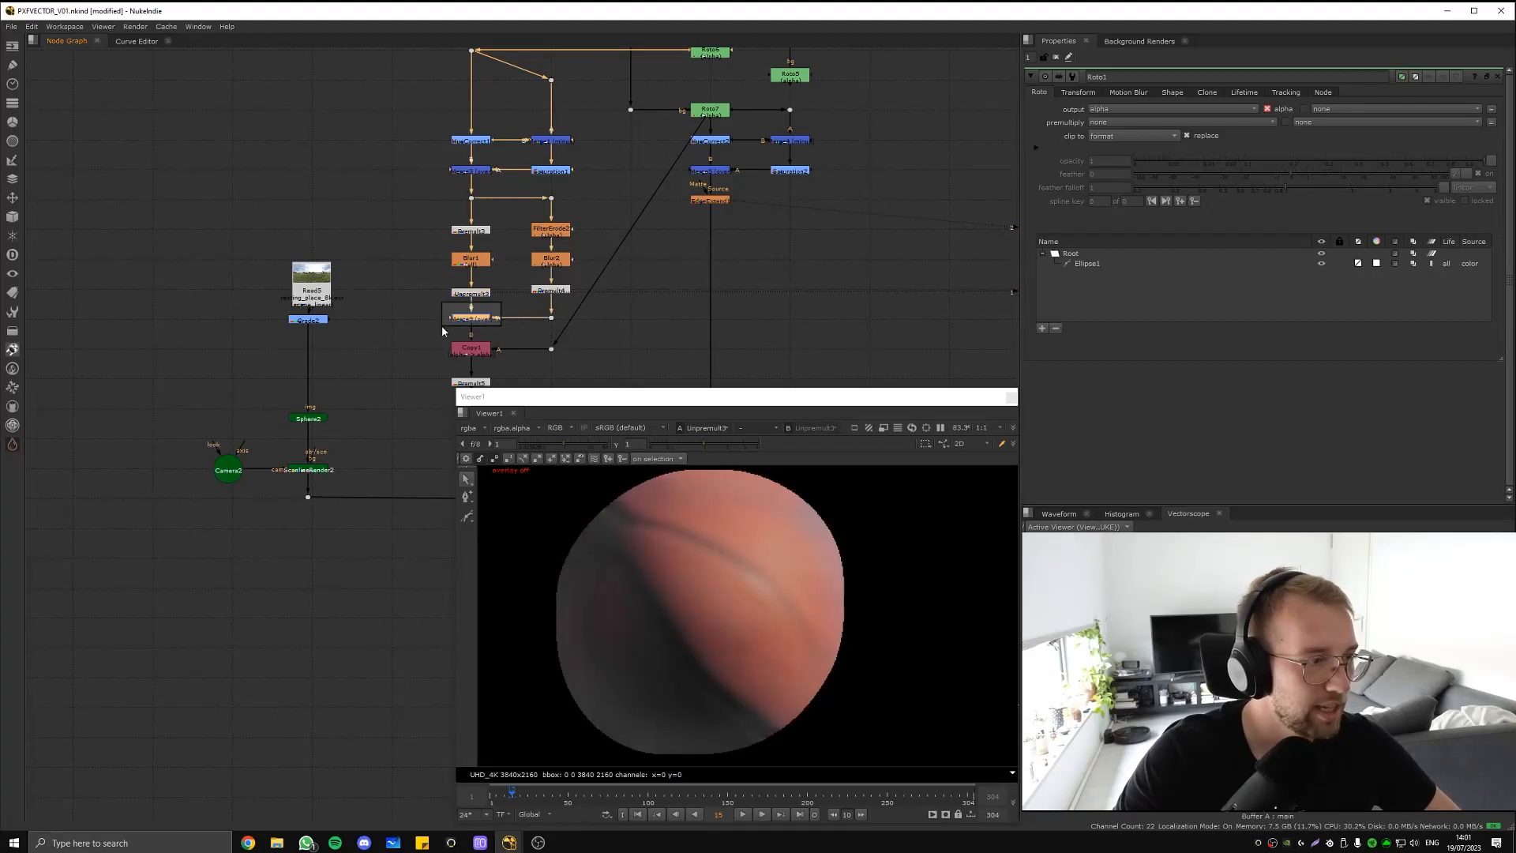
key(1)
middle_drag(474, 320, 429, 270)
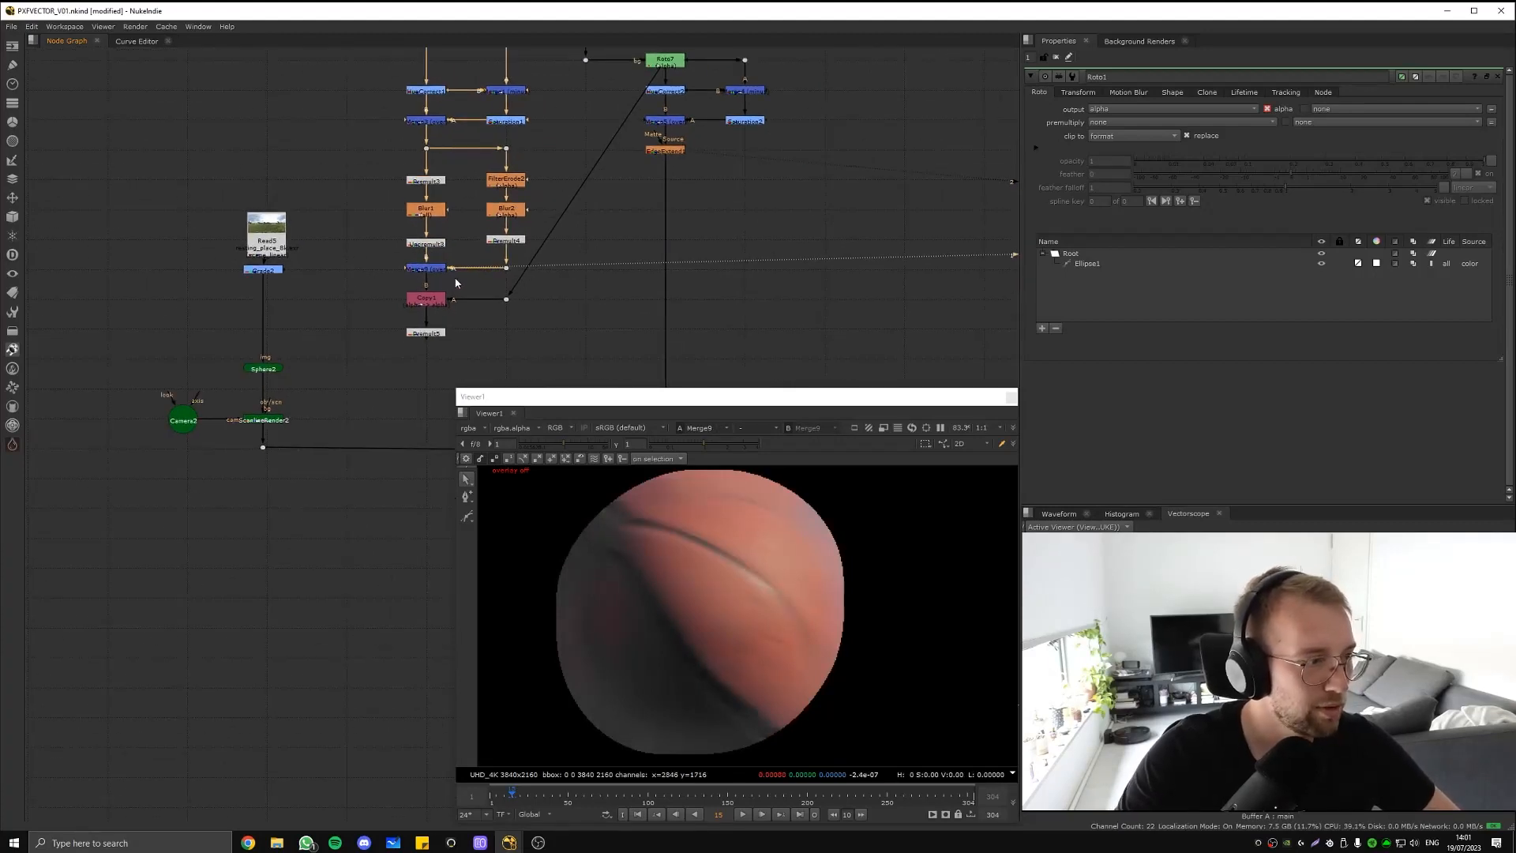
click(425, 332)
key(1)
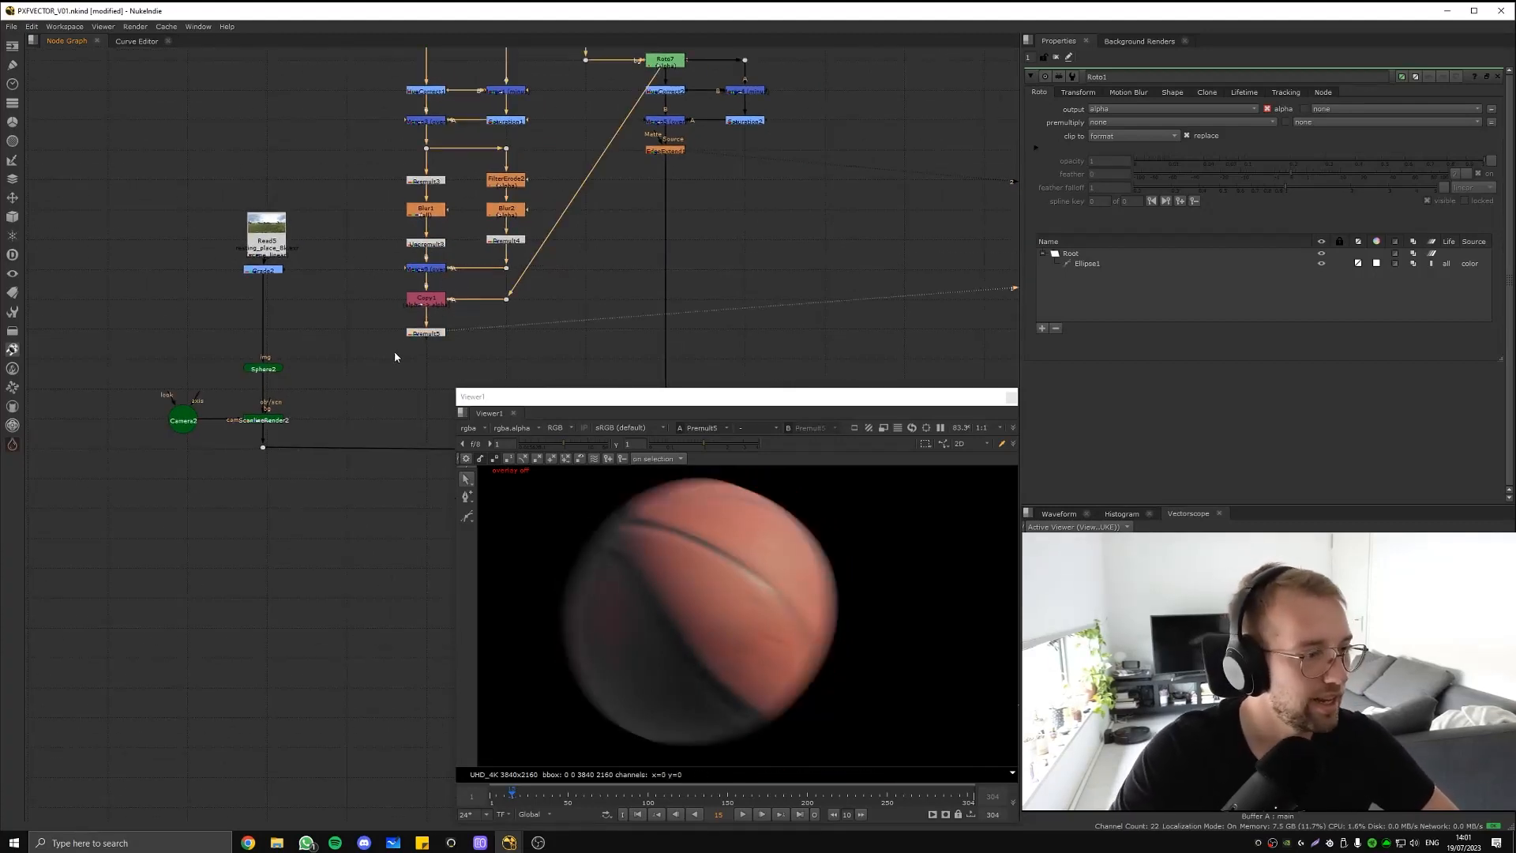
Connect the Premult below Copy1 to the dot above the composite merge and display the Merge6 result.
middle_drag(632, 154, 623, 223)
click(660, 131)
middle_drag(617, 283, 612, 99)
scroll(612, 100, down, 2)
middle_drag(647, 207, 631, 286)
drag(617, 150, 449, 263)
click(620, 346)
key(1)
middle_drag(624, 355, 626, 325)
scroll(770, 508, down, 5)
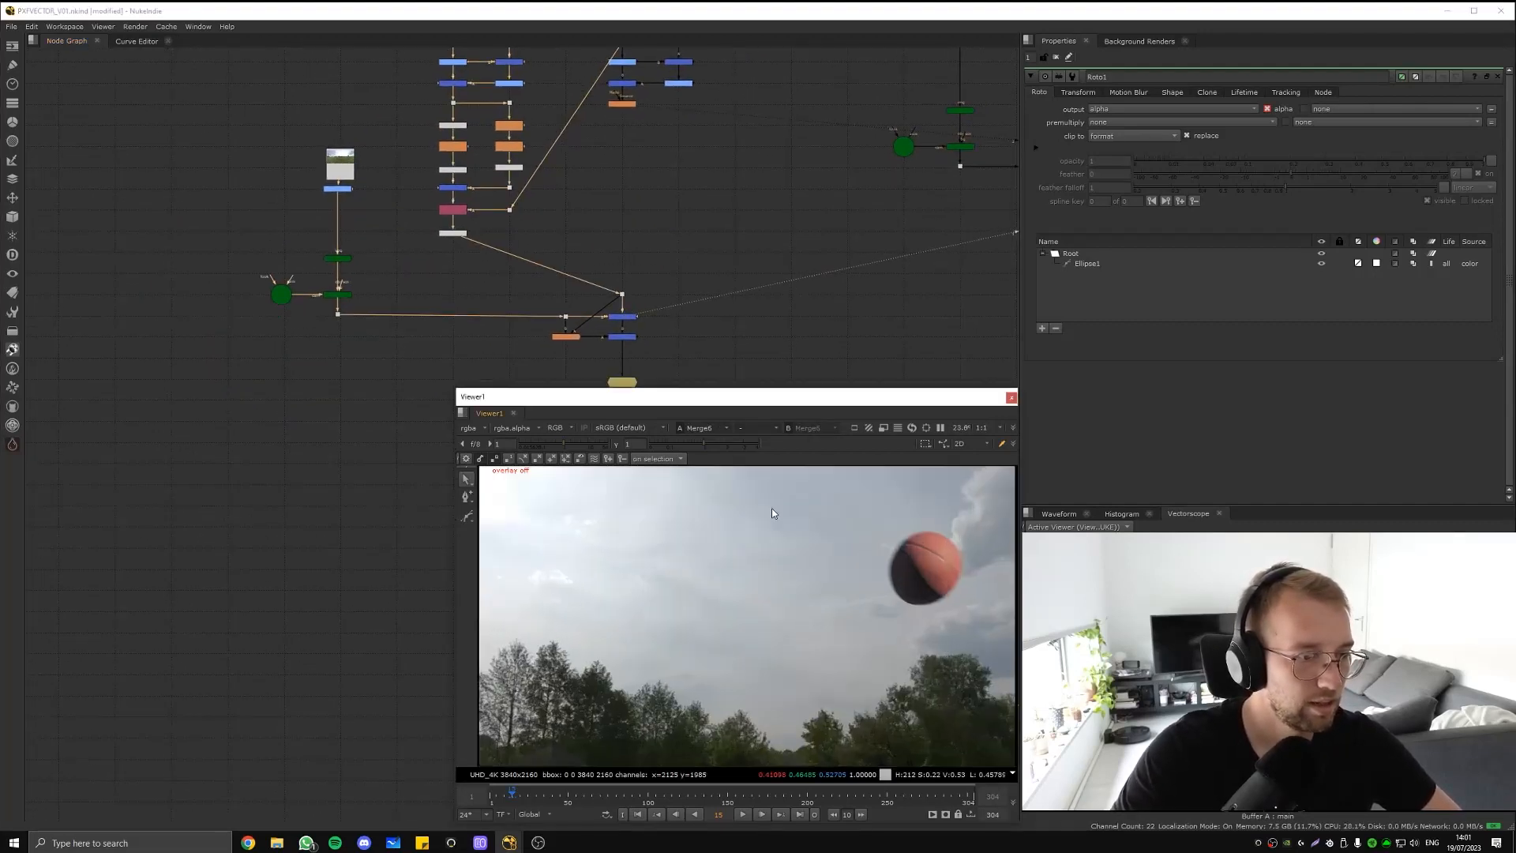
Reconnect the dot above the composite merge to the EdgeExtend1 node.
middle_drag(526, 231, 531, 302)
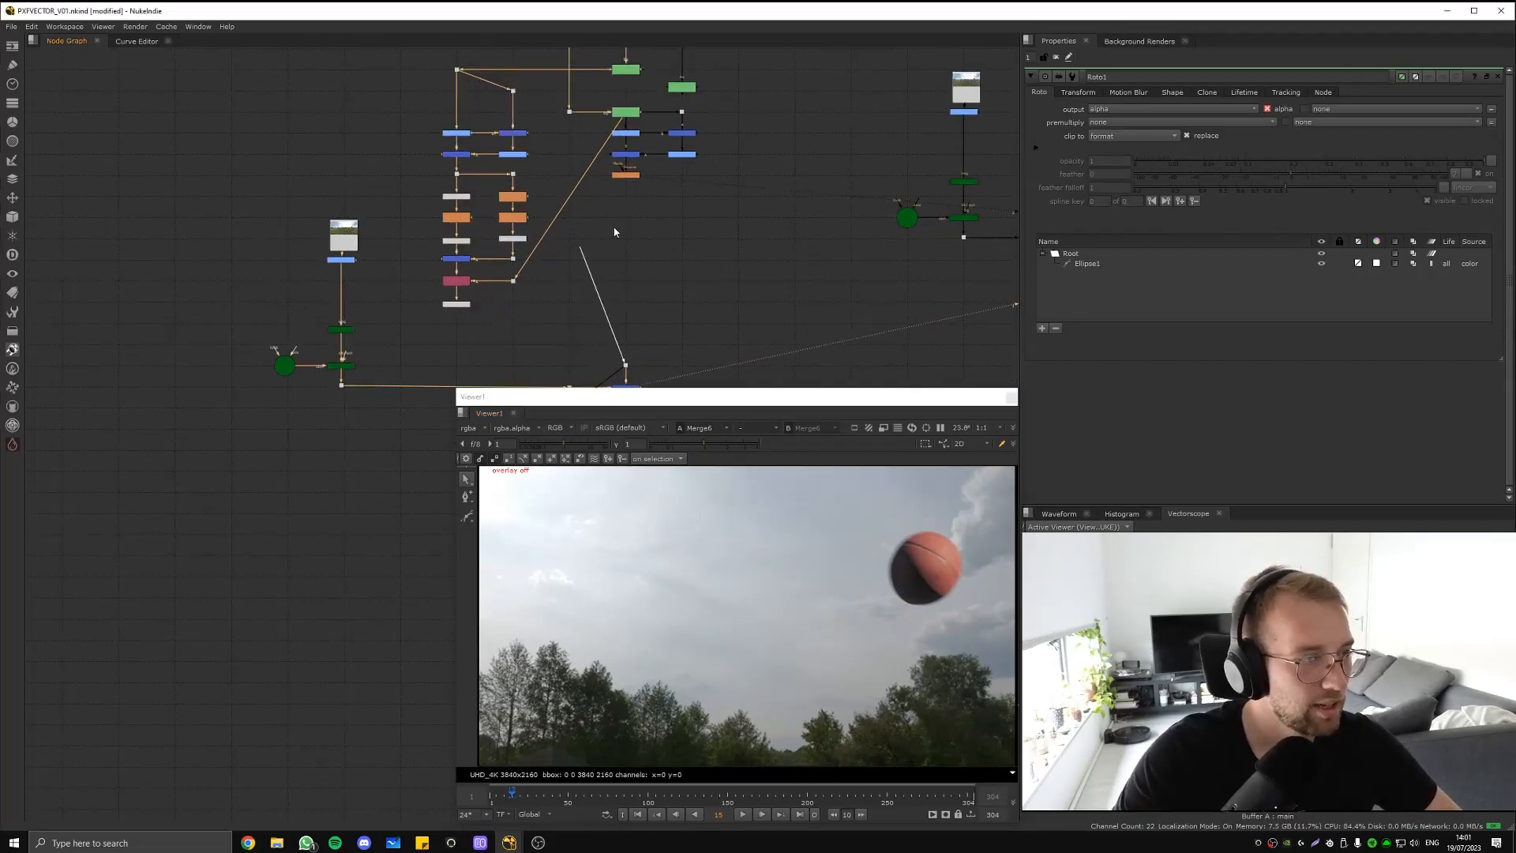
scroll(642, 176, up, 4)
middle_drag(643, 176, 623, 251)
scroll(641, 300, up, 3)
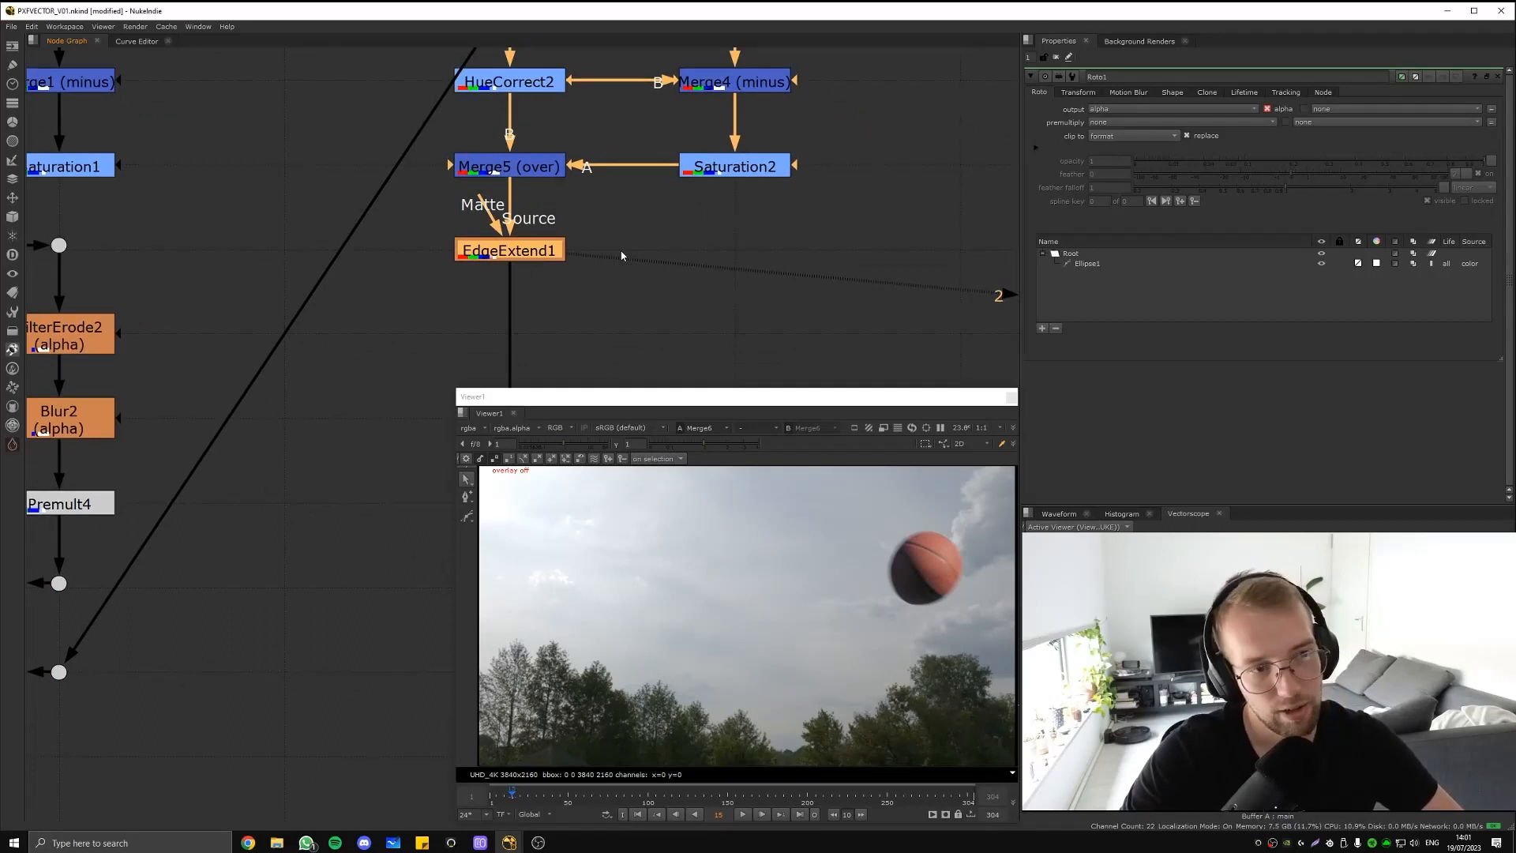
scroll(624, 237, down, 5)
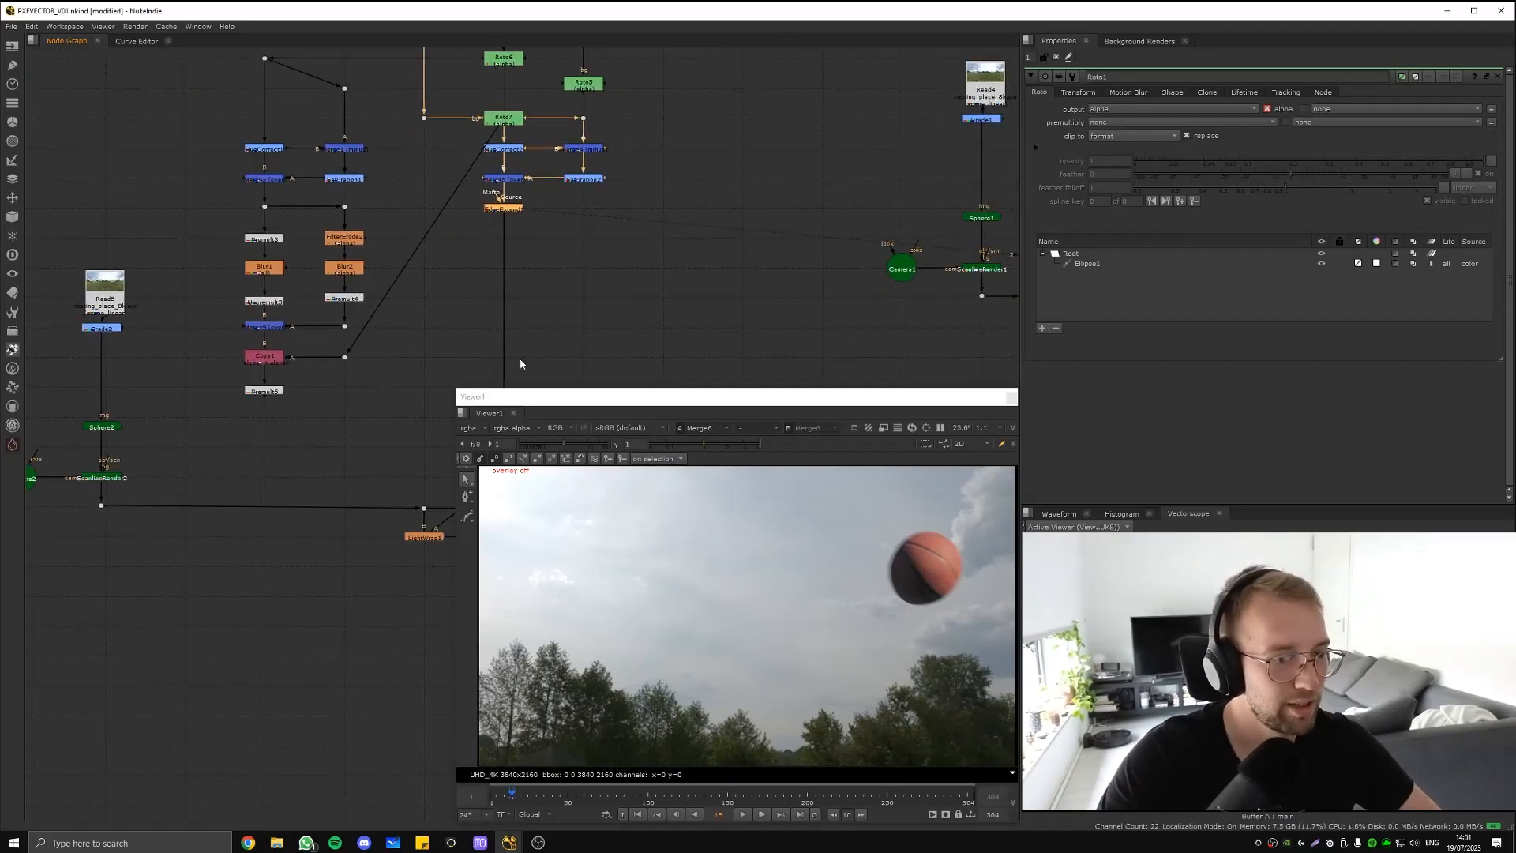
Display the EdgeExtend1 output in the viewer.
middle_drag(521, 364, 504, 301)
scroll(926, 562, up, 4)
middle_drag(491, 66, 531, 213)
click(517, 215)
key(1)
Examine up close how EdgeExtend1 treats the soft edges and seams on both sides of the ball.
middle_drag(536, 329, 419, 289)
scroll(892, 492, up, 4)
middle_drag(874, 487, 746, 560)
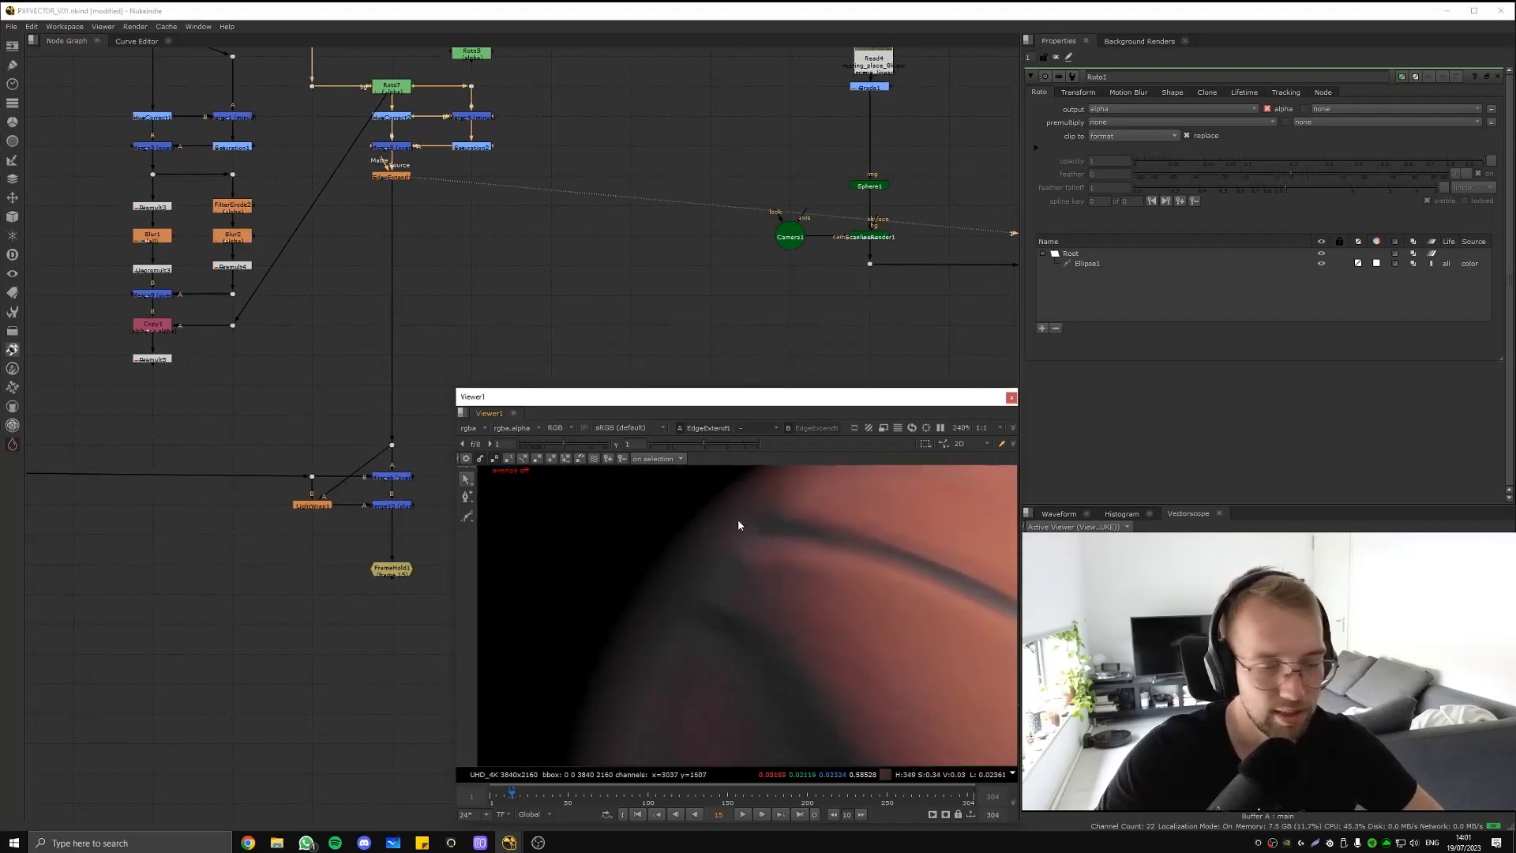
scroll(738, 525, up, 2)
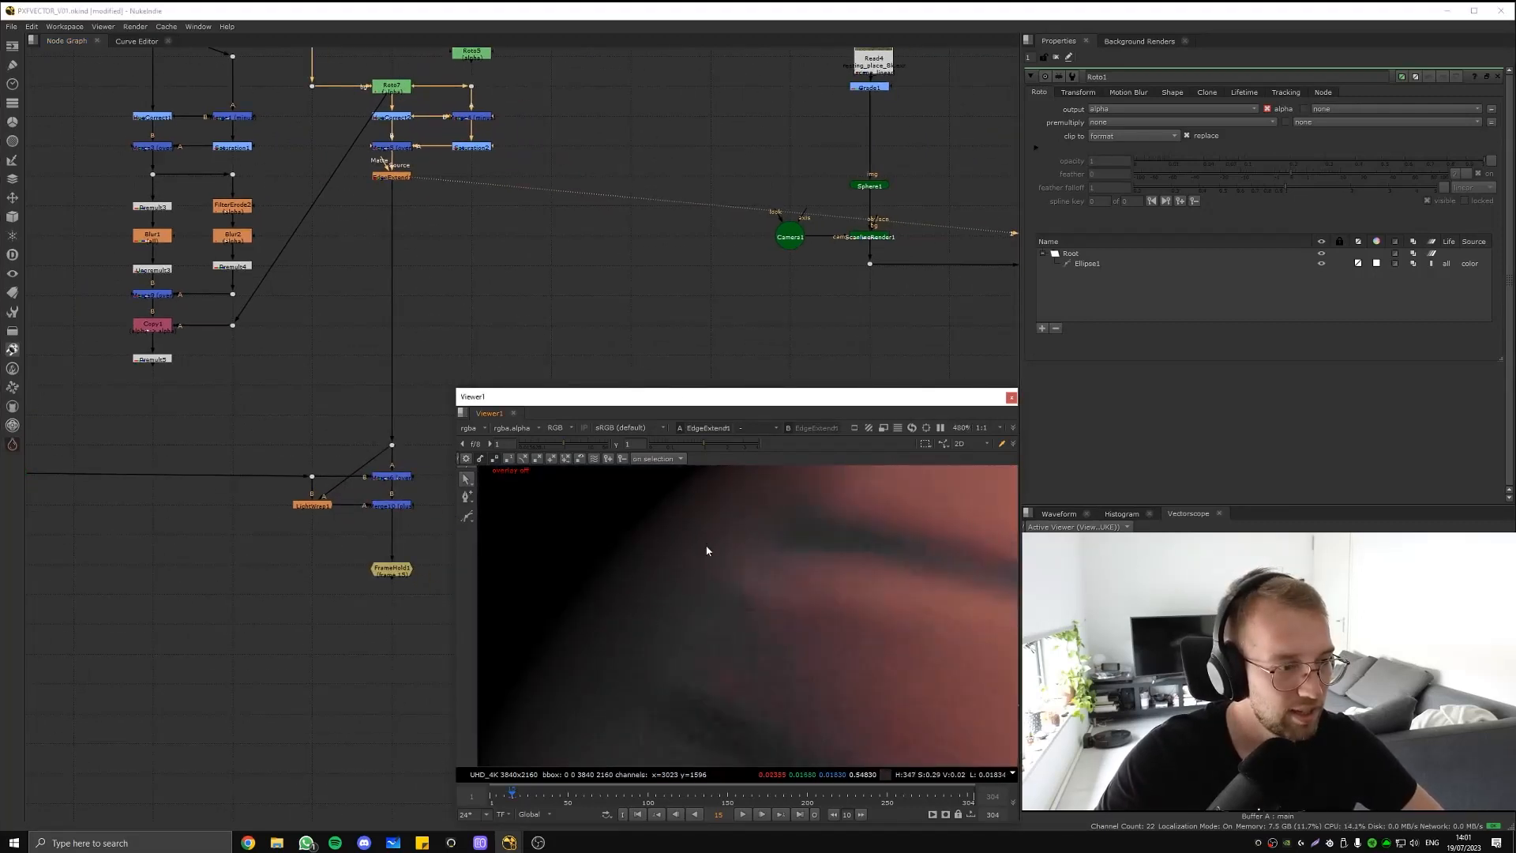
scroll(644, 605, down, 2)
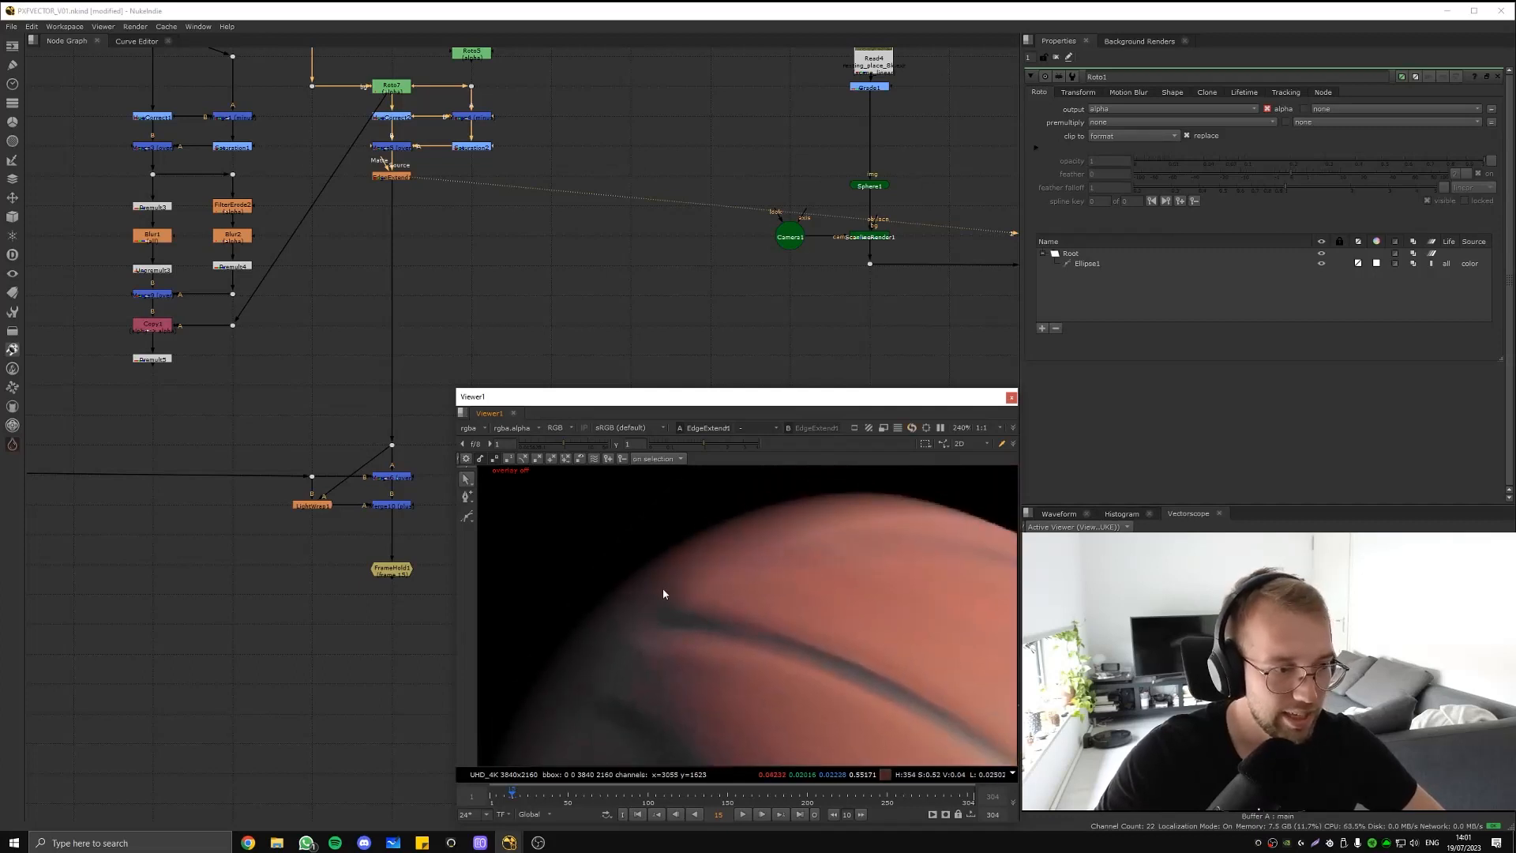
middle_drag(737, 574, 821, 490)
scroll(788, 570, down, 1)
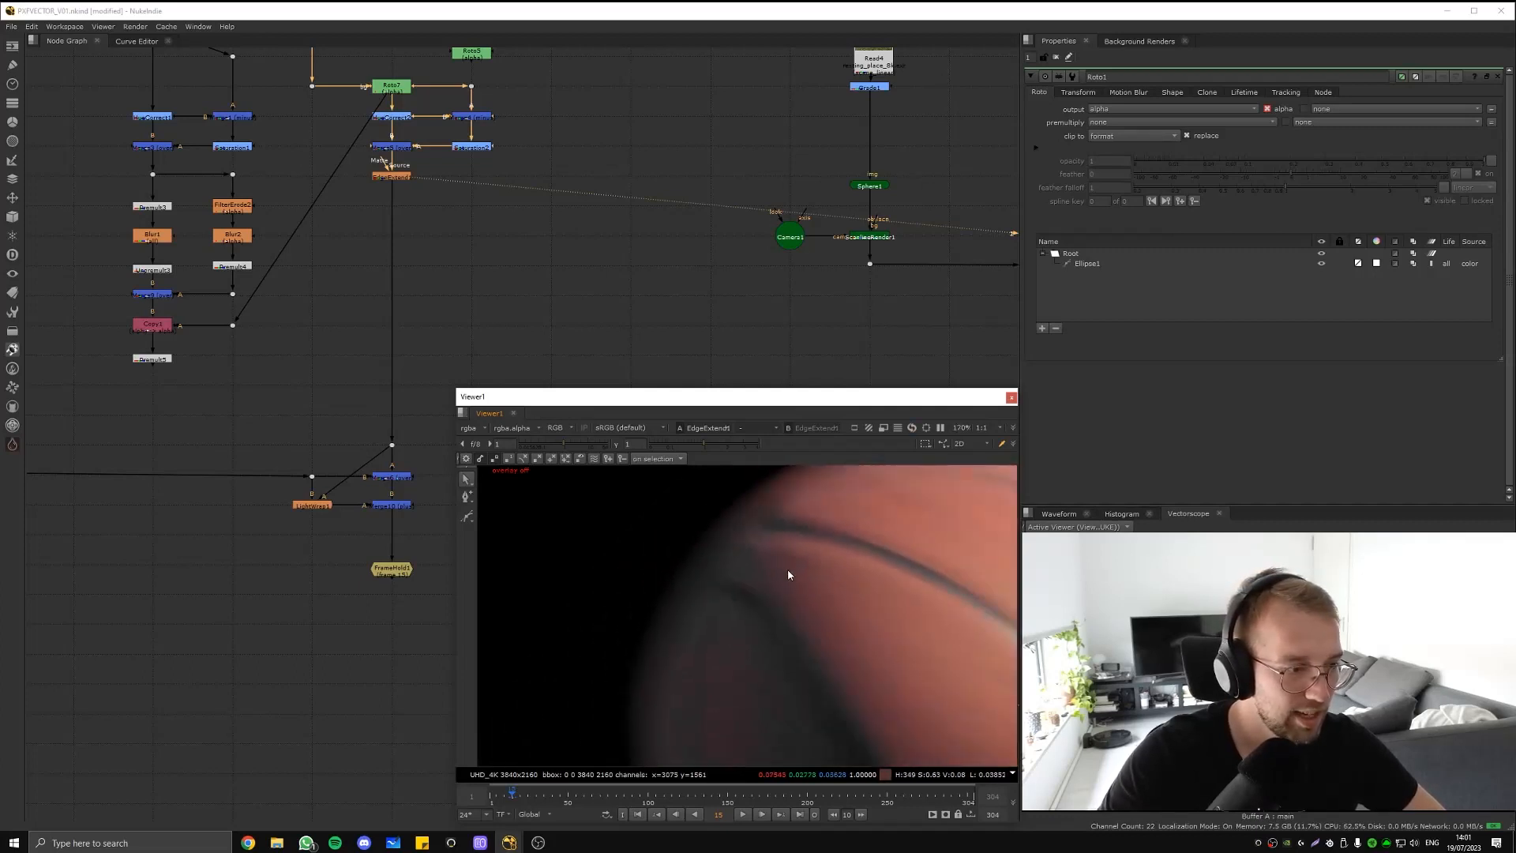
middle_drag(788, 570, 758, 403)
middle_drag(762, 474, 697, 581)
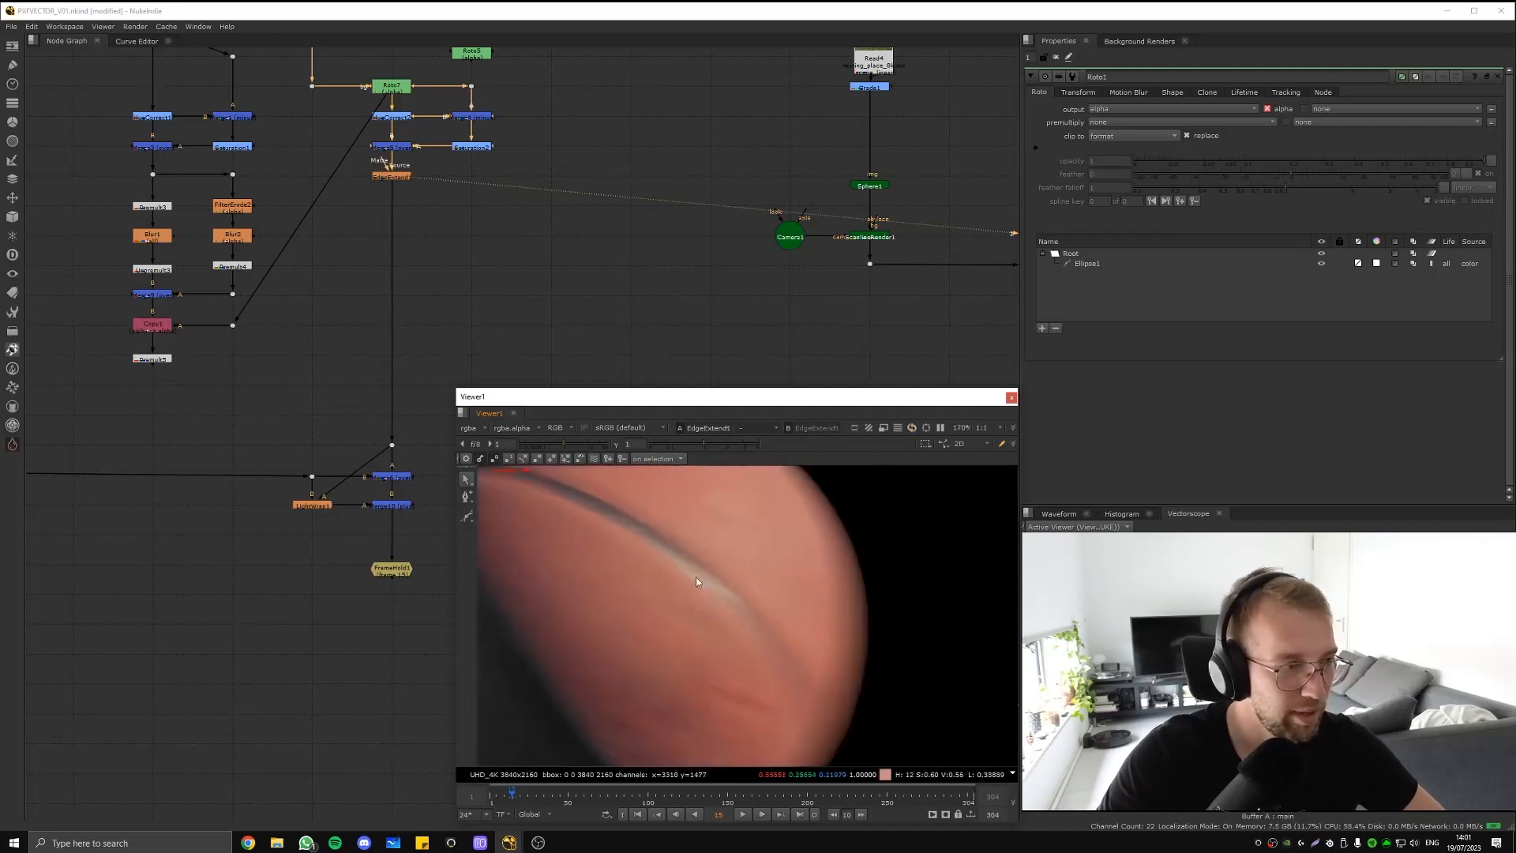
Locate the PxF_VectorEdgeBlur node below Premult1 in the other node tree and select it.
scroll(606, 288, down, 2)
middle_drag(611, 281, 461, 319)
middle_drag(709, 335, 409, 312)
middle_drag(535, 281, 372, 299)
scroll(373, 299, up, 1)
scroll(335, 309, up, 2)
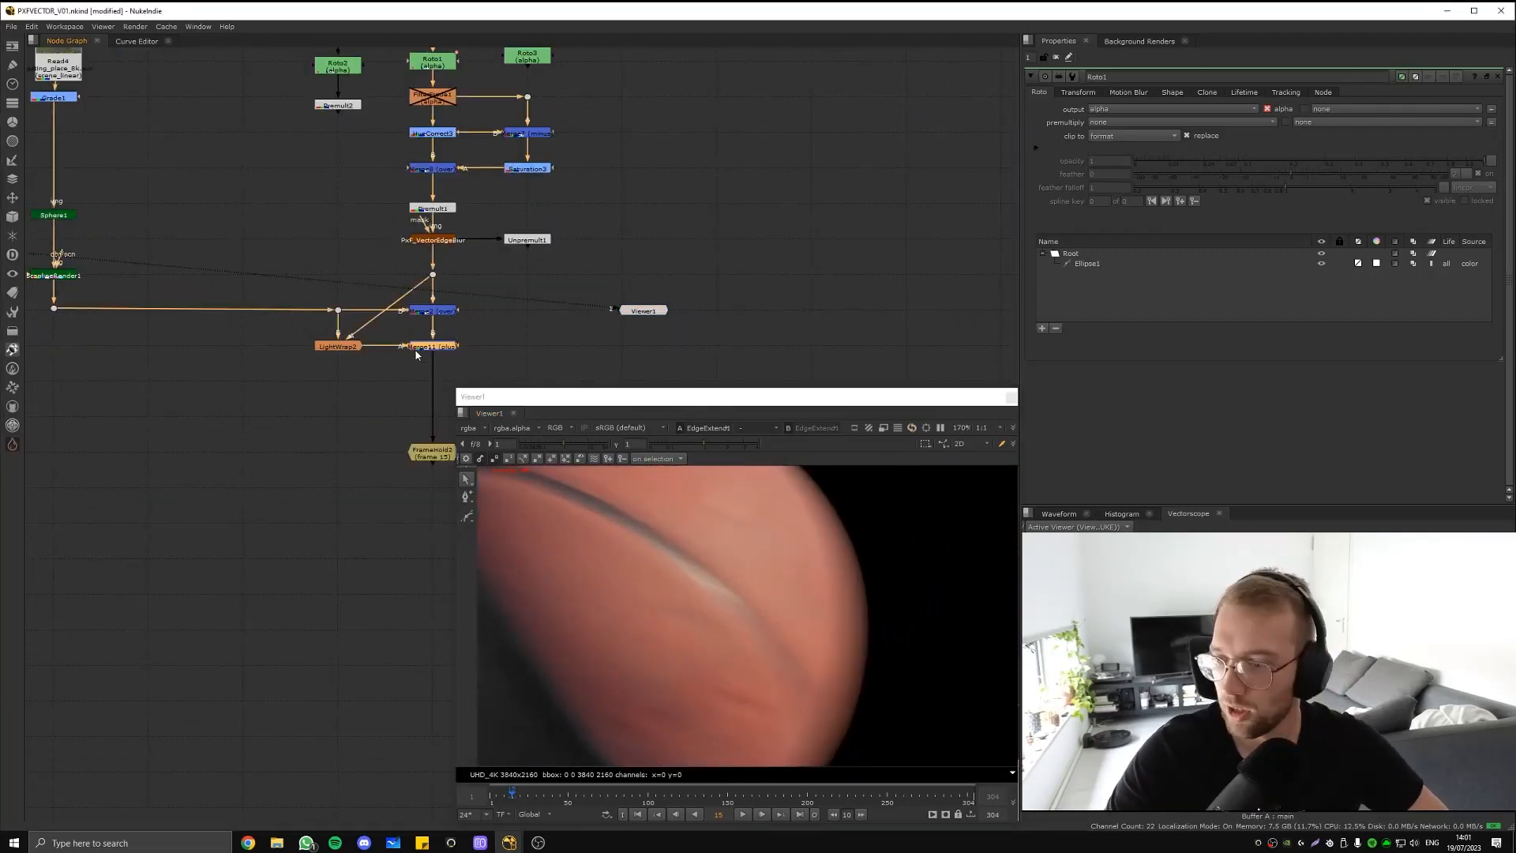
click(497, 319)
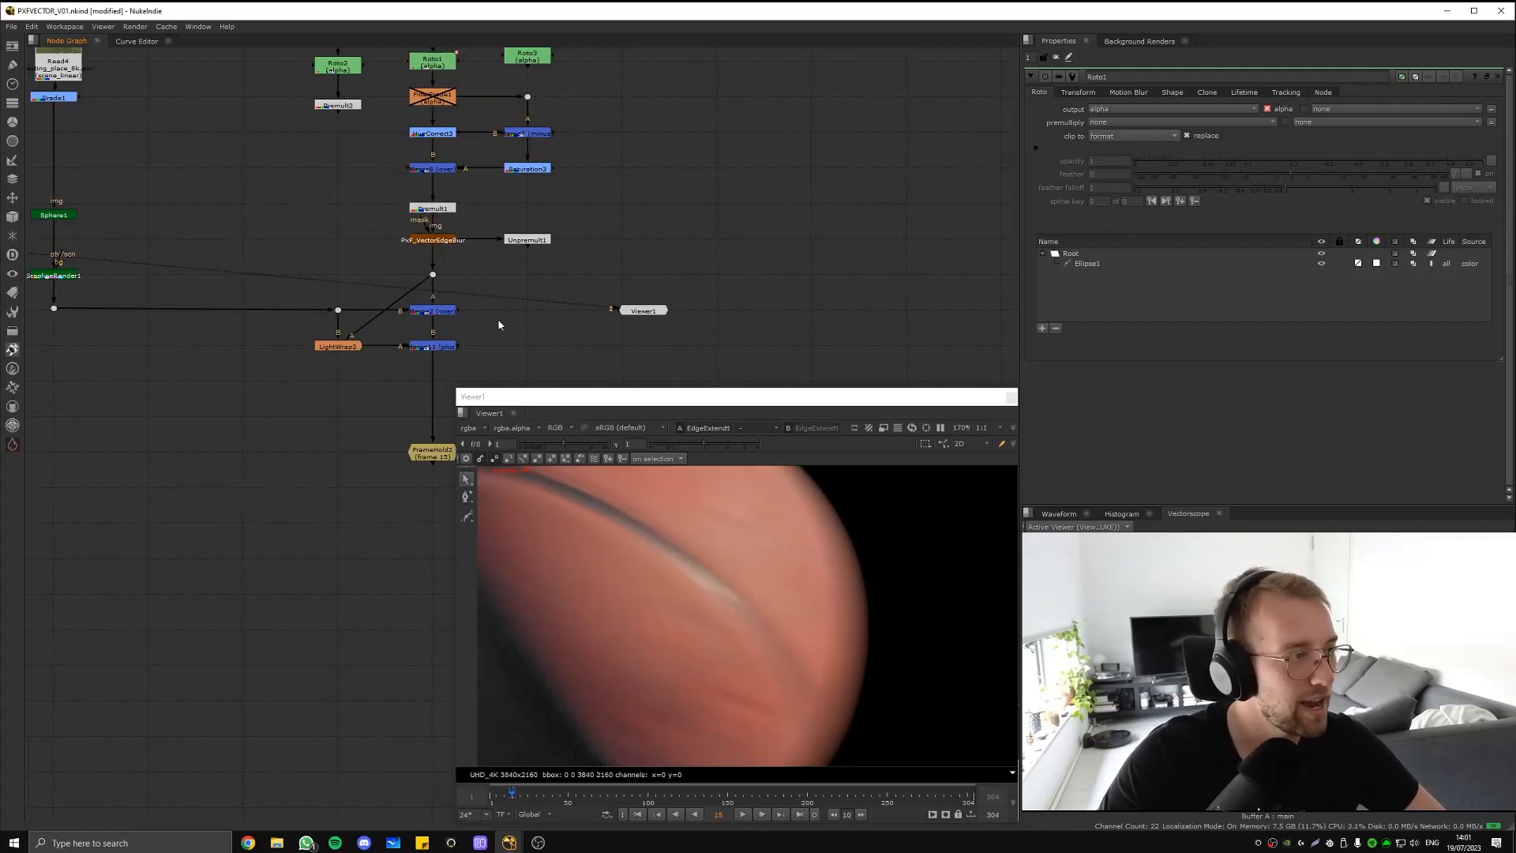
click(433, 239)
scroll(471, 215, up, 6)
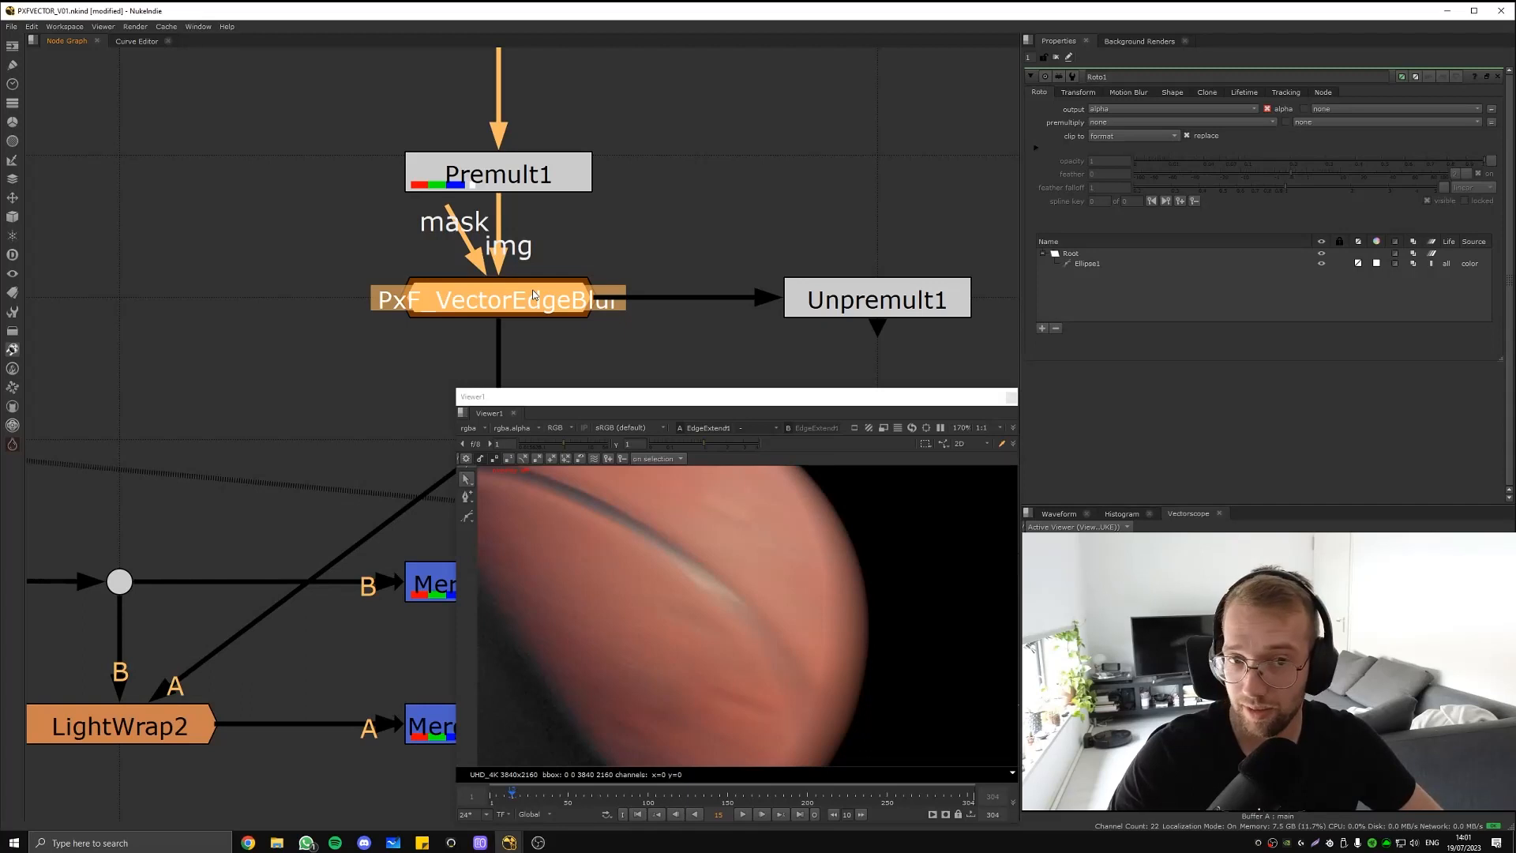
Try adding a PxF_Distort node after PxF_VectorEdgeBlur, detach it from the tree and delete it.
click(13, 446)
click(212, 509)
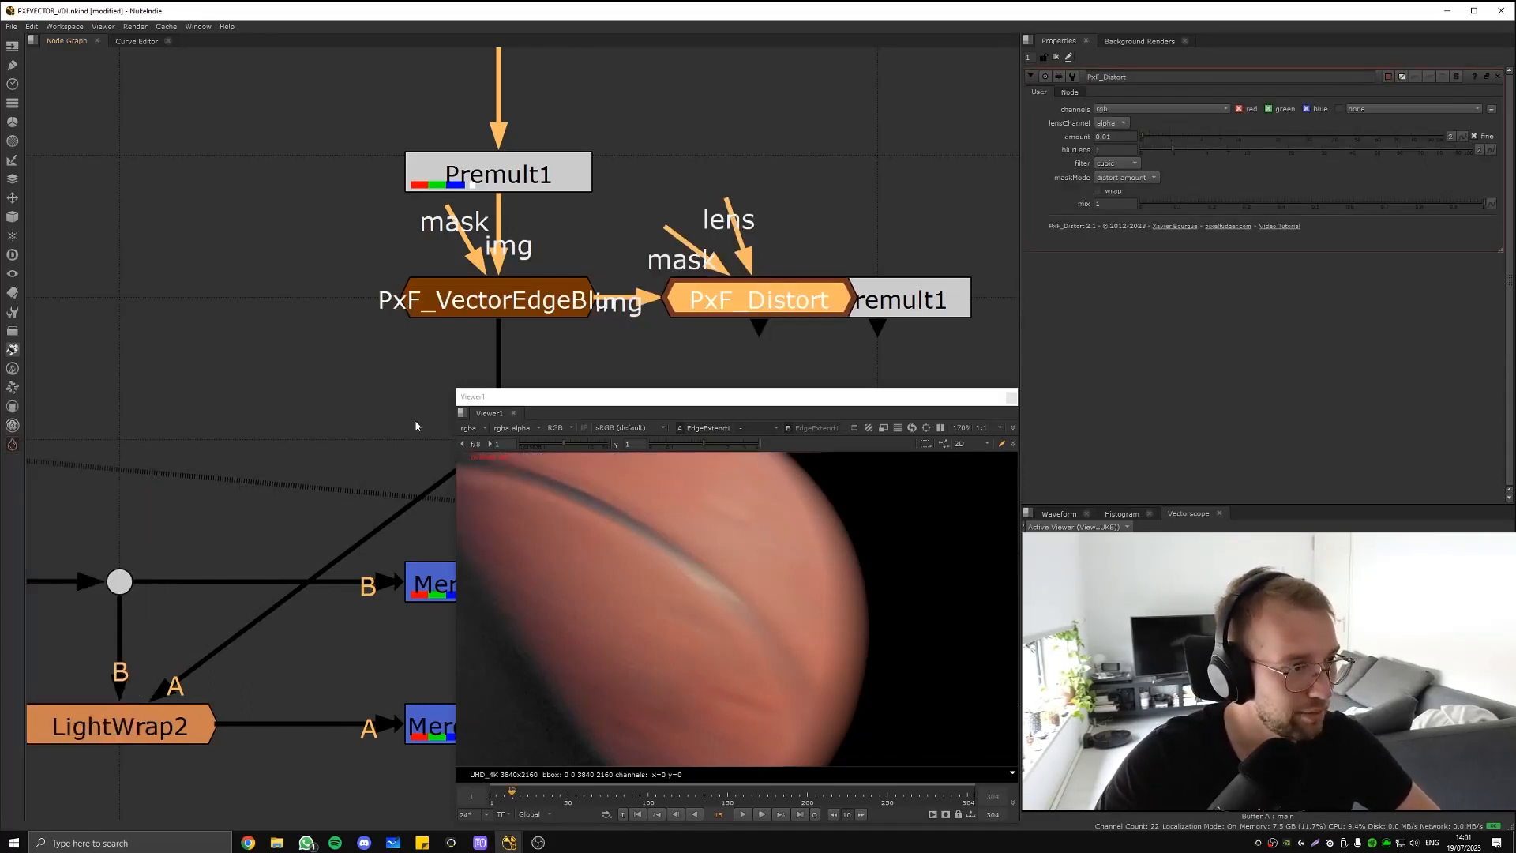
key(ctrl+shift+x)
drag(949, 308, 816, 172)
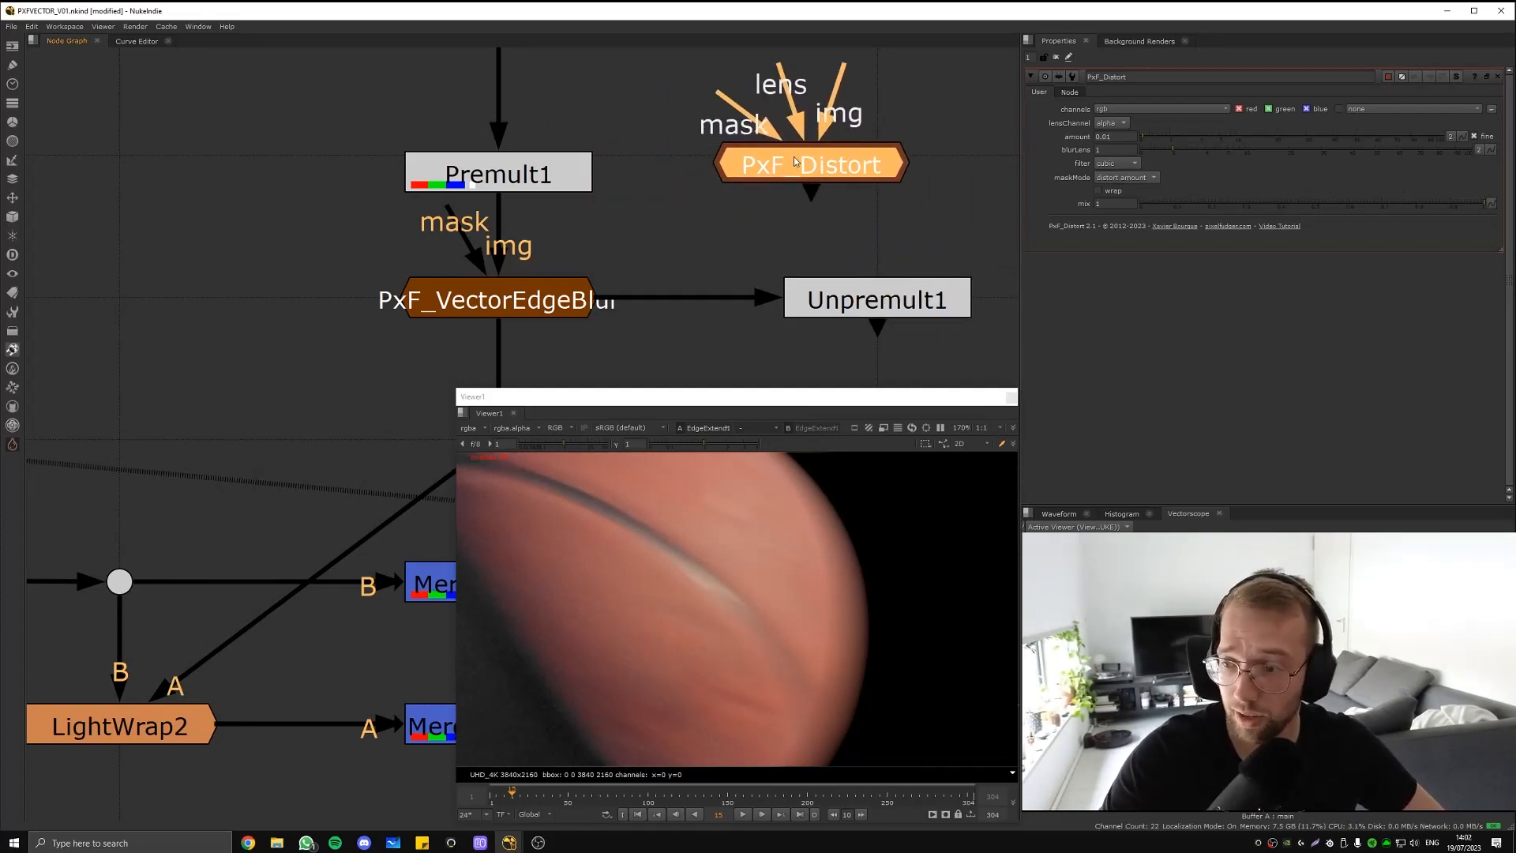
drag(794, 157, 237, 172)
middle_drag(303, 197, 420, 271)
drag(420, 270, 215, 232)
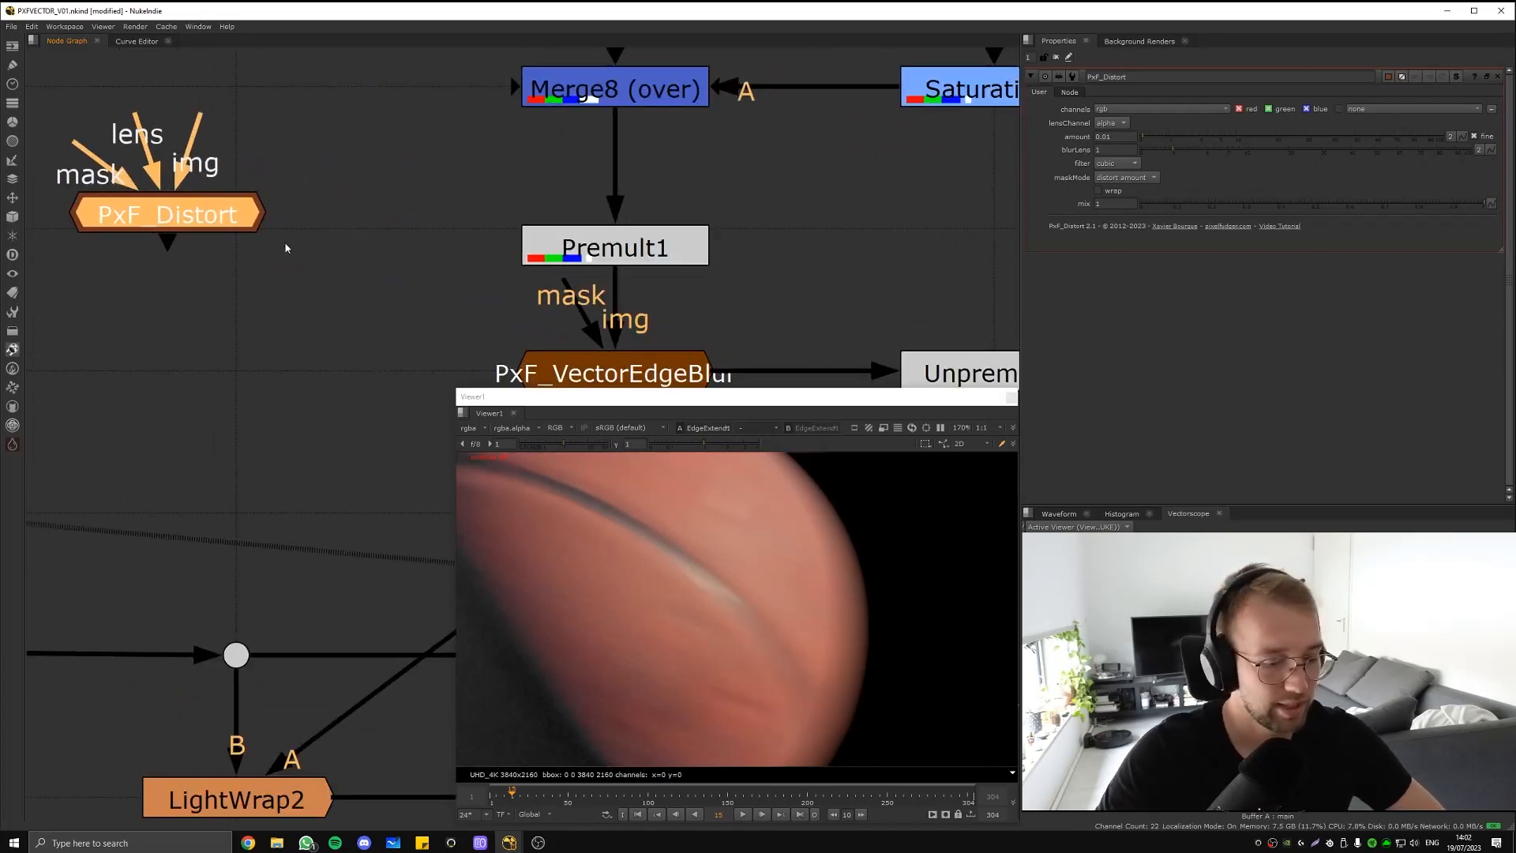
key(Delete)
Display the PxF_VectorEdgeBlur output and examine the ball's blurred upper edge up close.
middle_drag(618, 361, 563, 318)
click(563, 319)
key(1)
middle_drag(679, 341, 670, 227)
scroll(807, 551, down, 4)
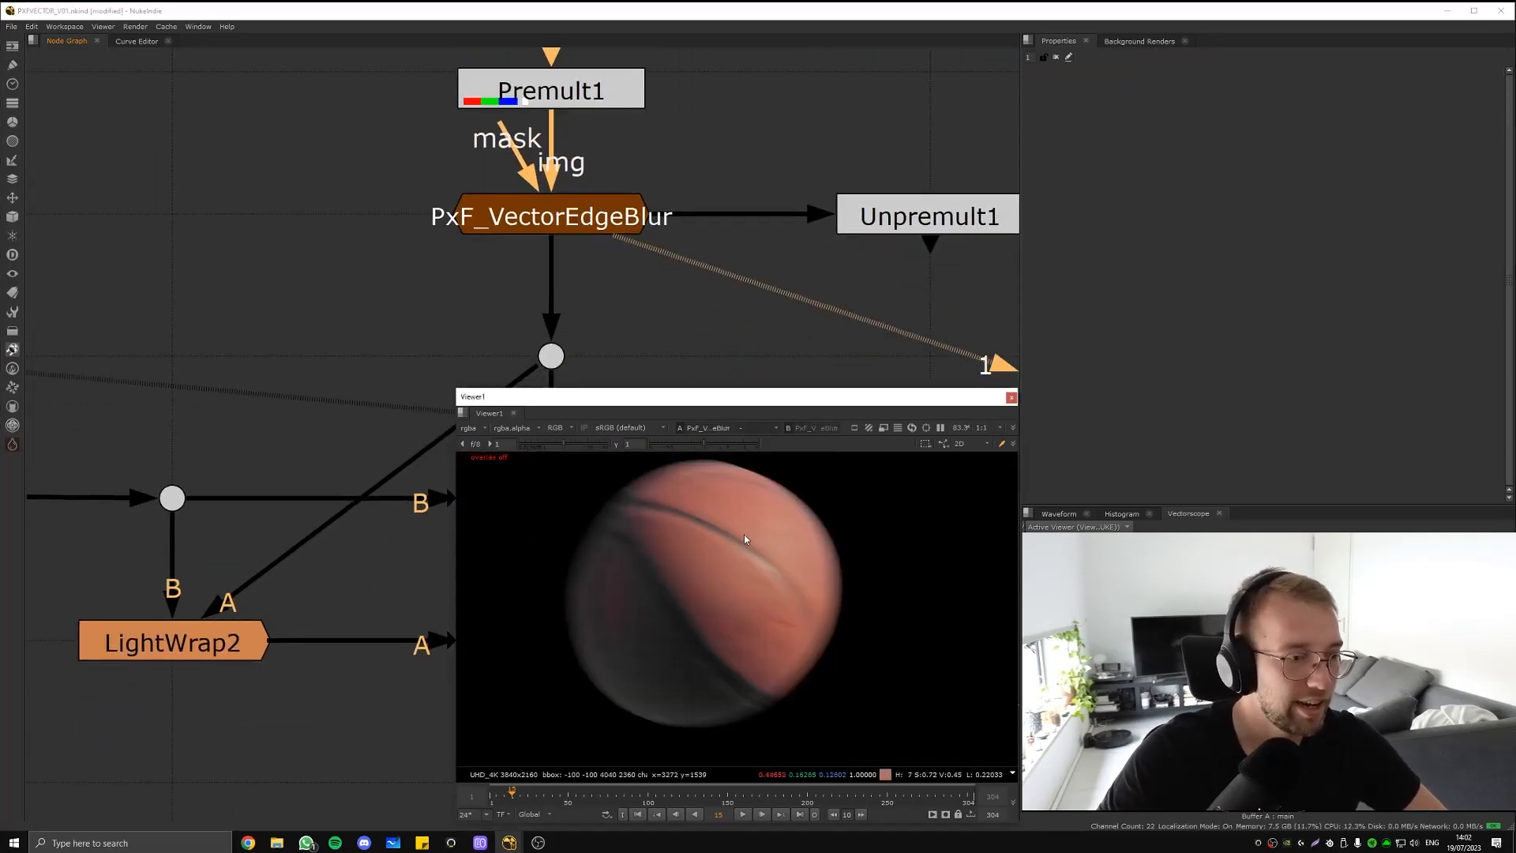
scroll(744, 539, up, 6)
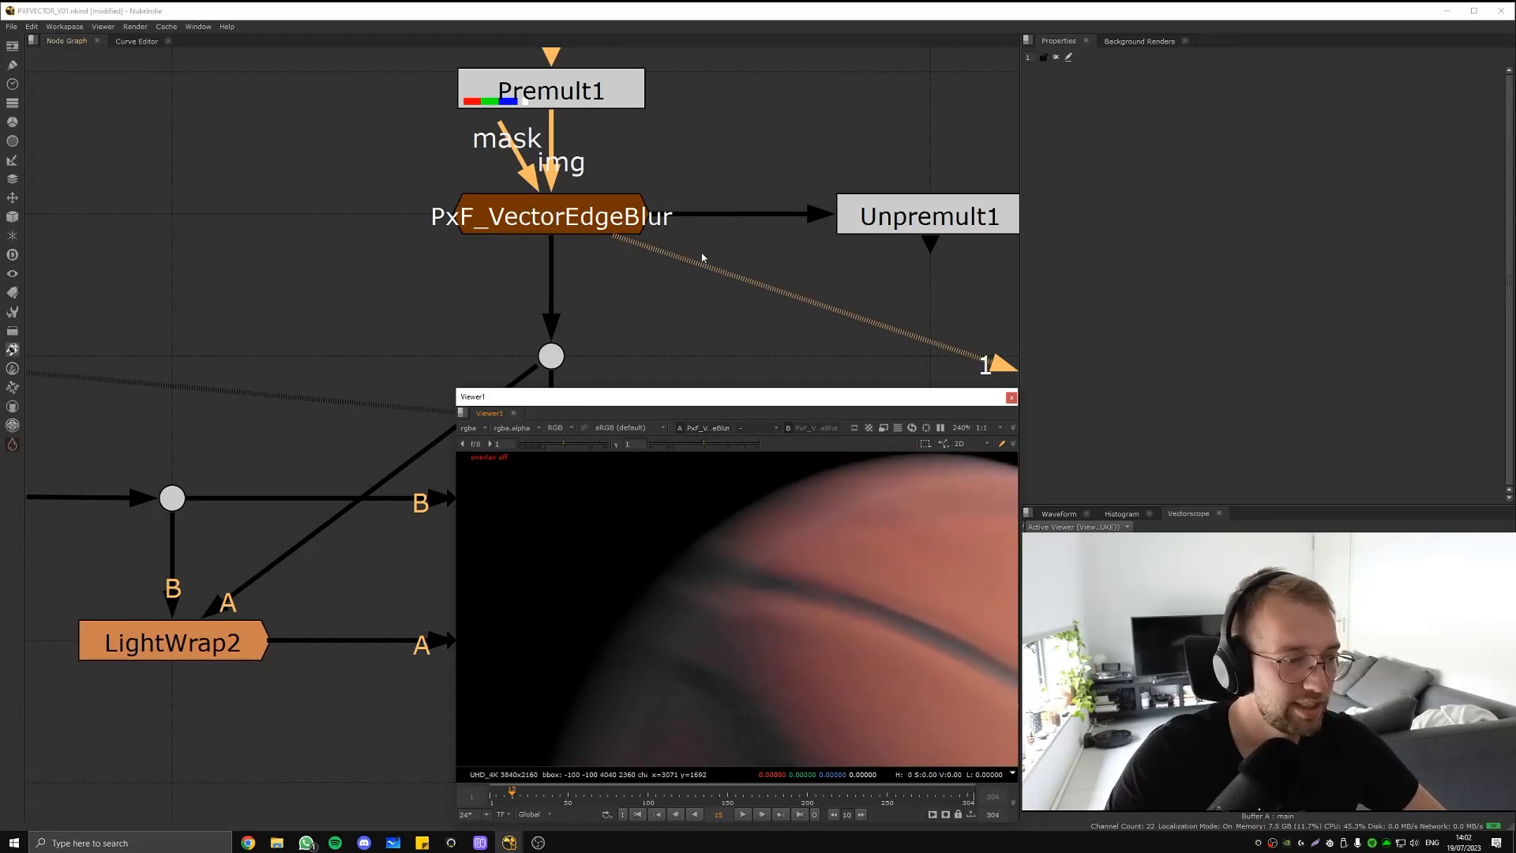
Examine the ball's lower and side edges up close in the PxF_VectorEdgeBlur output.
middle_drag(647, 264, 638, 299)
scroll(640, 300, down, 4)
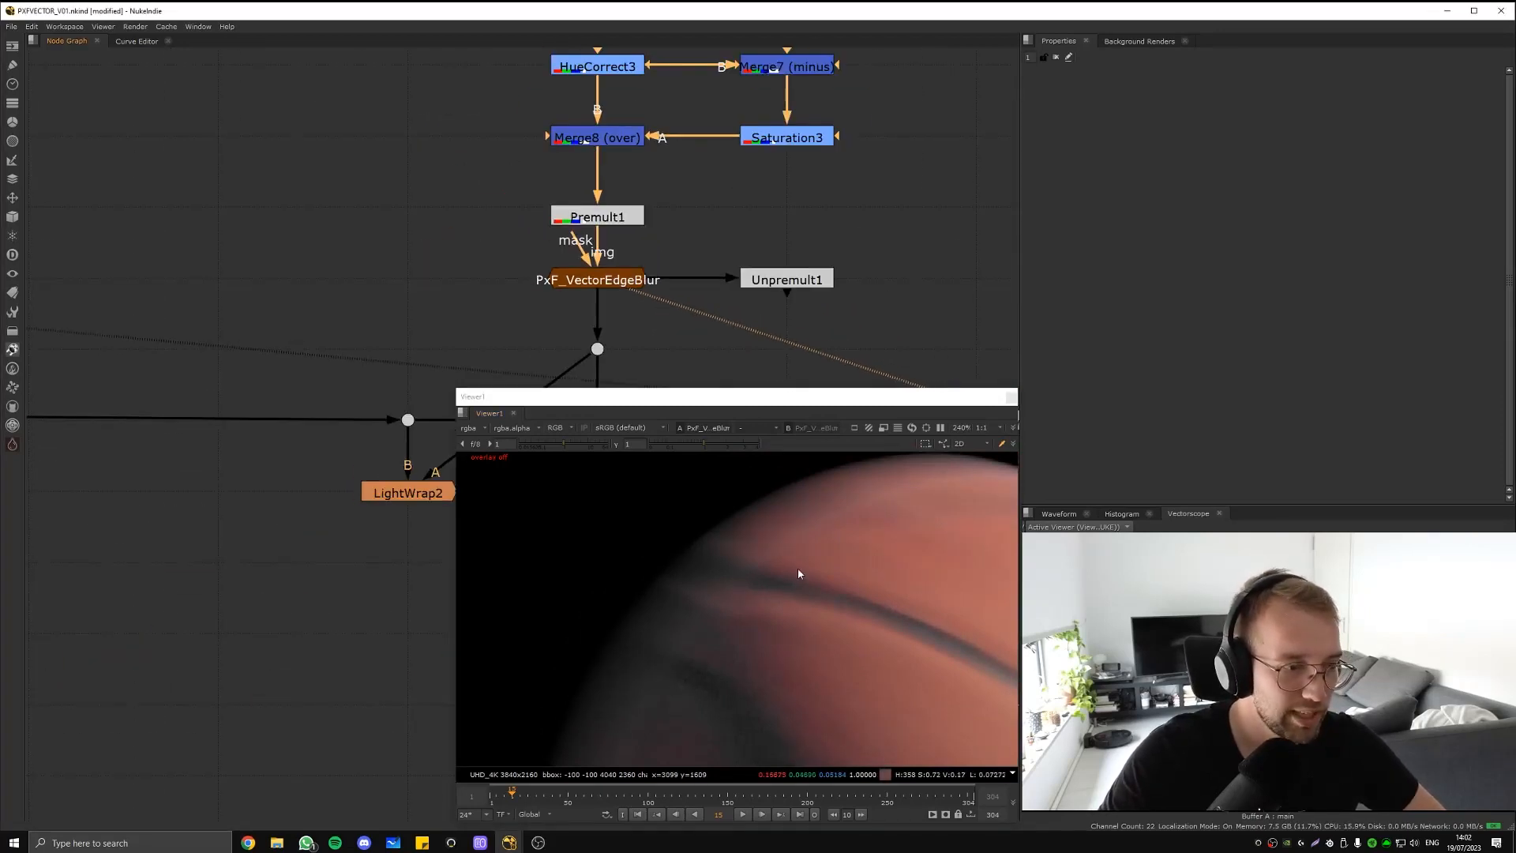
scroll(861, 534, down, 2)
middle_drag(967, 600, 782, 548)
middle_drag(853, 710, 799, 553)
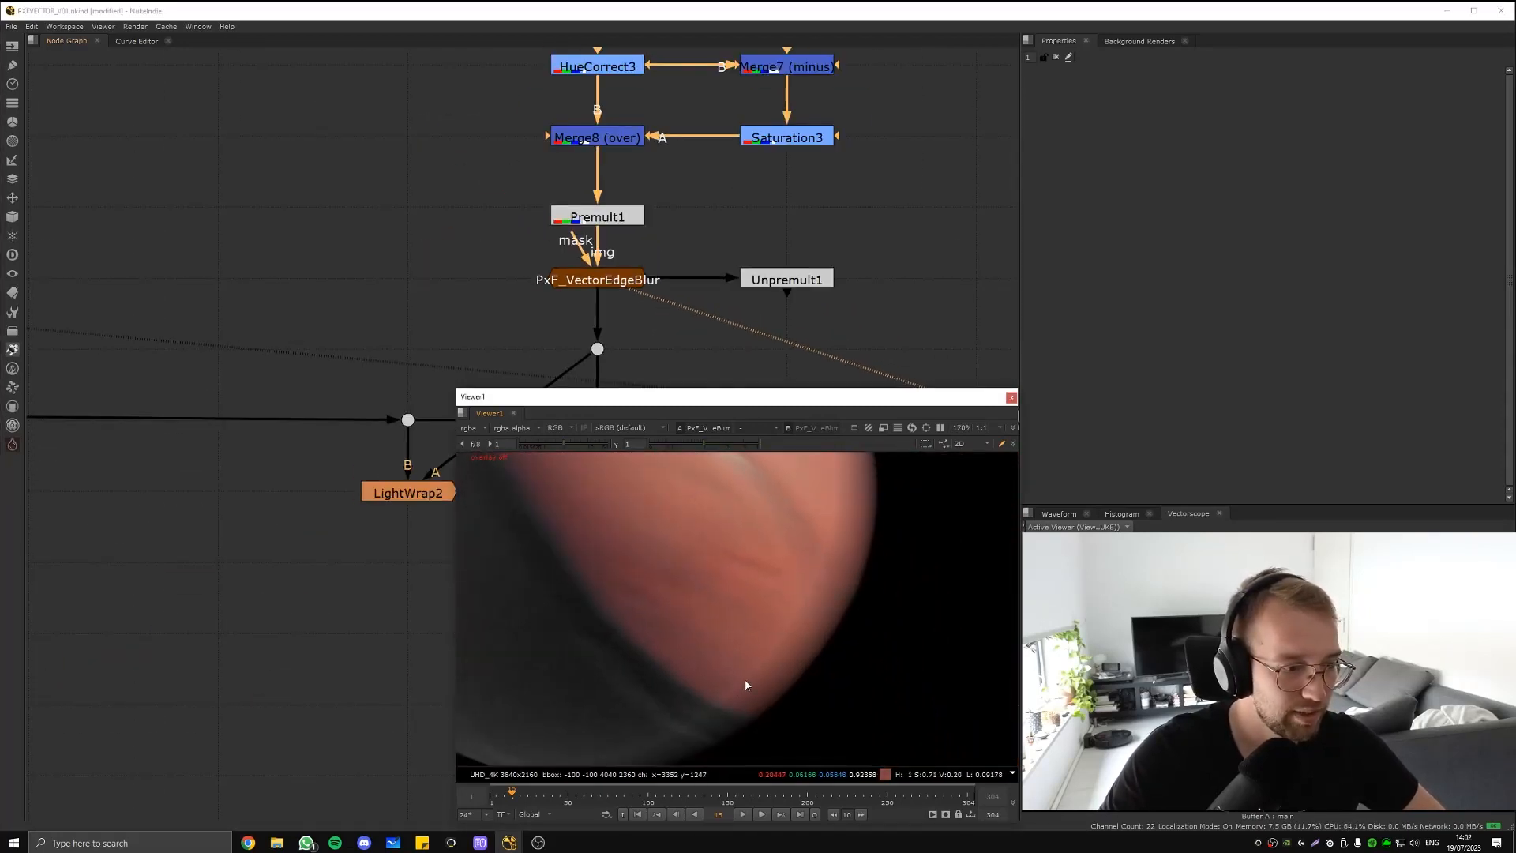
middle_drag(697, 701, 898, 540)
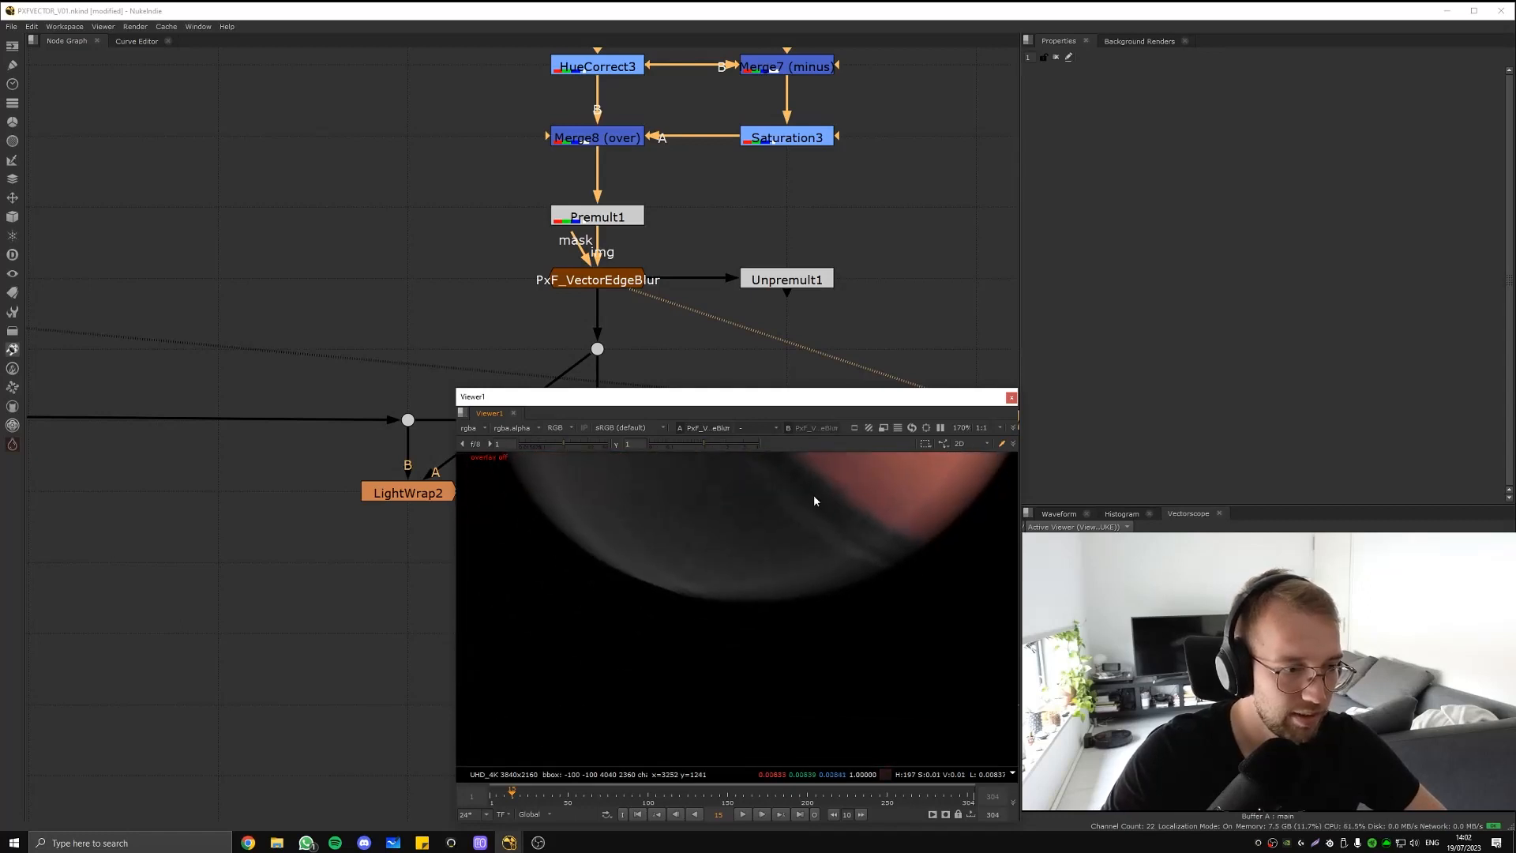
Locate EdgeExtend1 in the other node tree and connect it to the viewer as a comparison to PxF_VectorEdgeBlur.
scroll(760, 288, down, 4)
middle_drag(433, 251, 579, 213)
scroll(466, 201, down, 2)
middle_drag(466, 202, 685, 293)
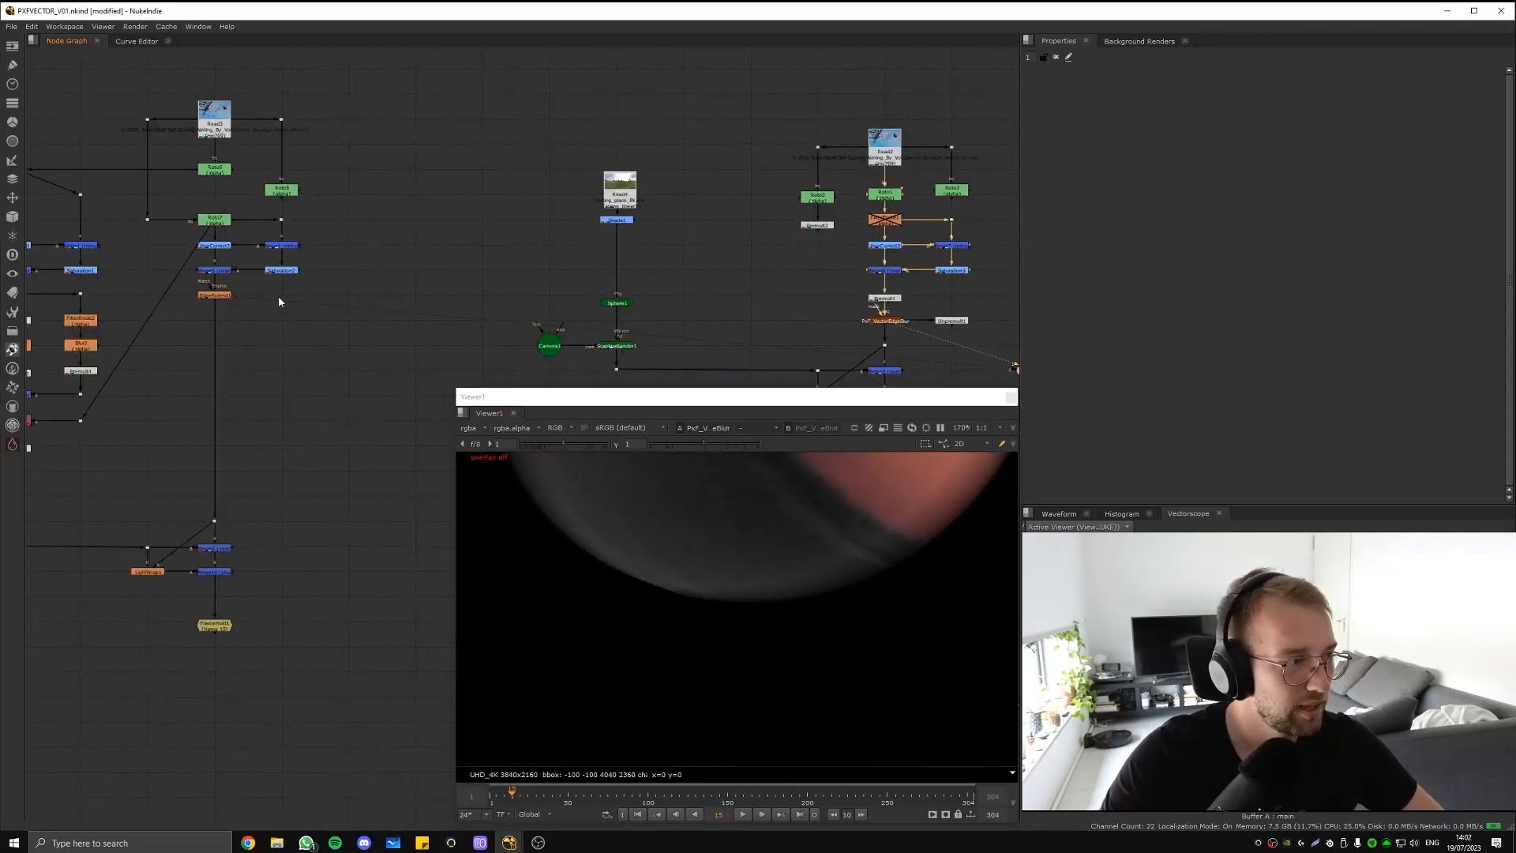
middle_drag(518, 324, 384, 319)
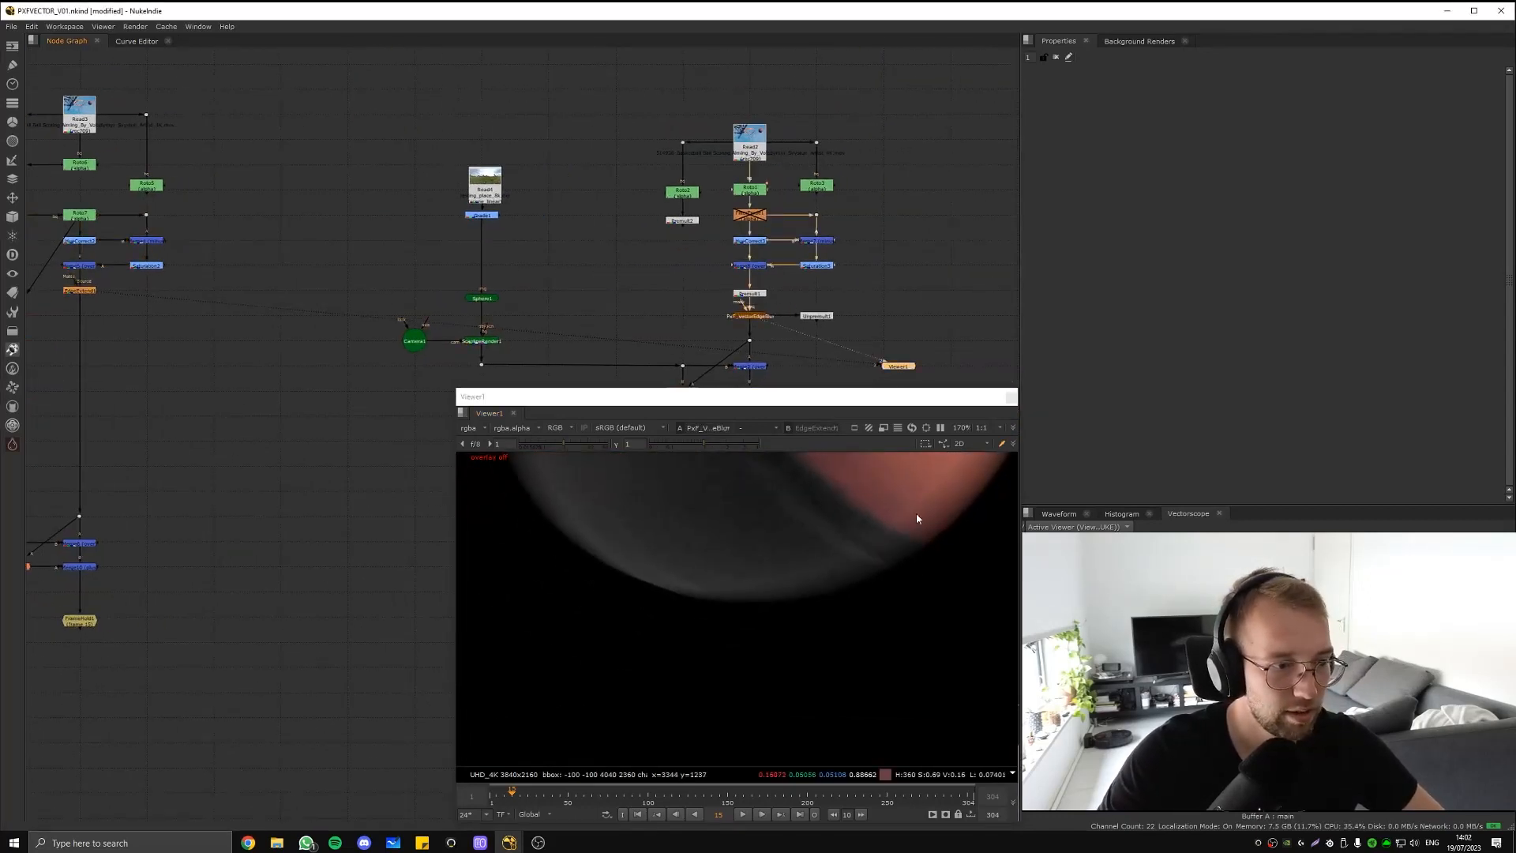
Alternate between the EdgeExtend1 and PxF_VectorEdgeBlur outputs to compare the ball's lower edge up close.
scroll(909, 545, up, 3)
key(2)
key(1)
key(2)
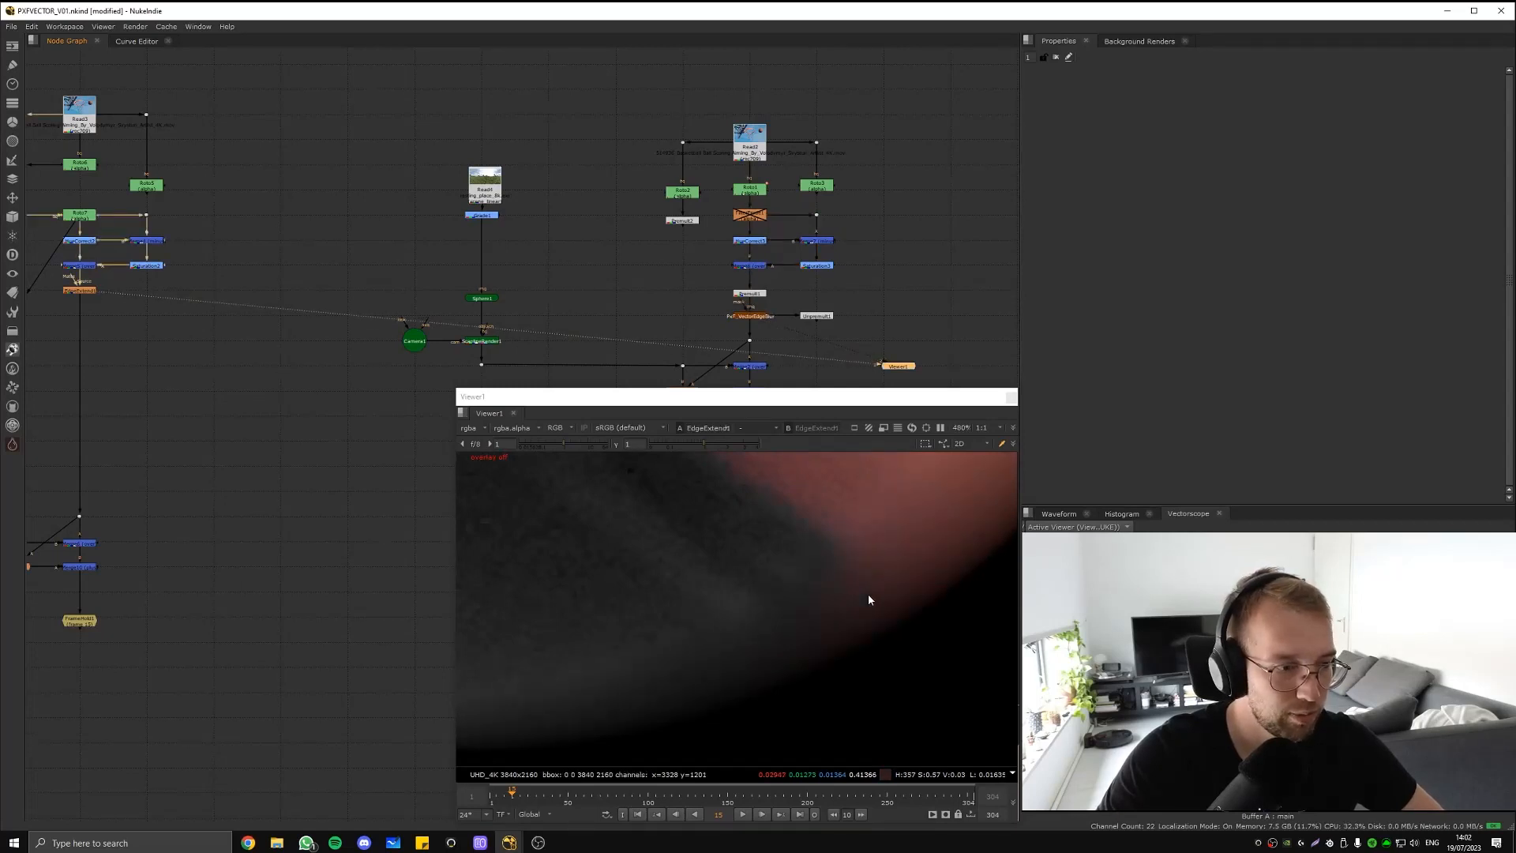
scroll(869, 565, down, 1)
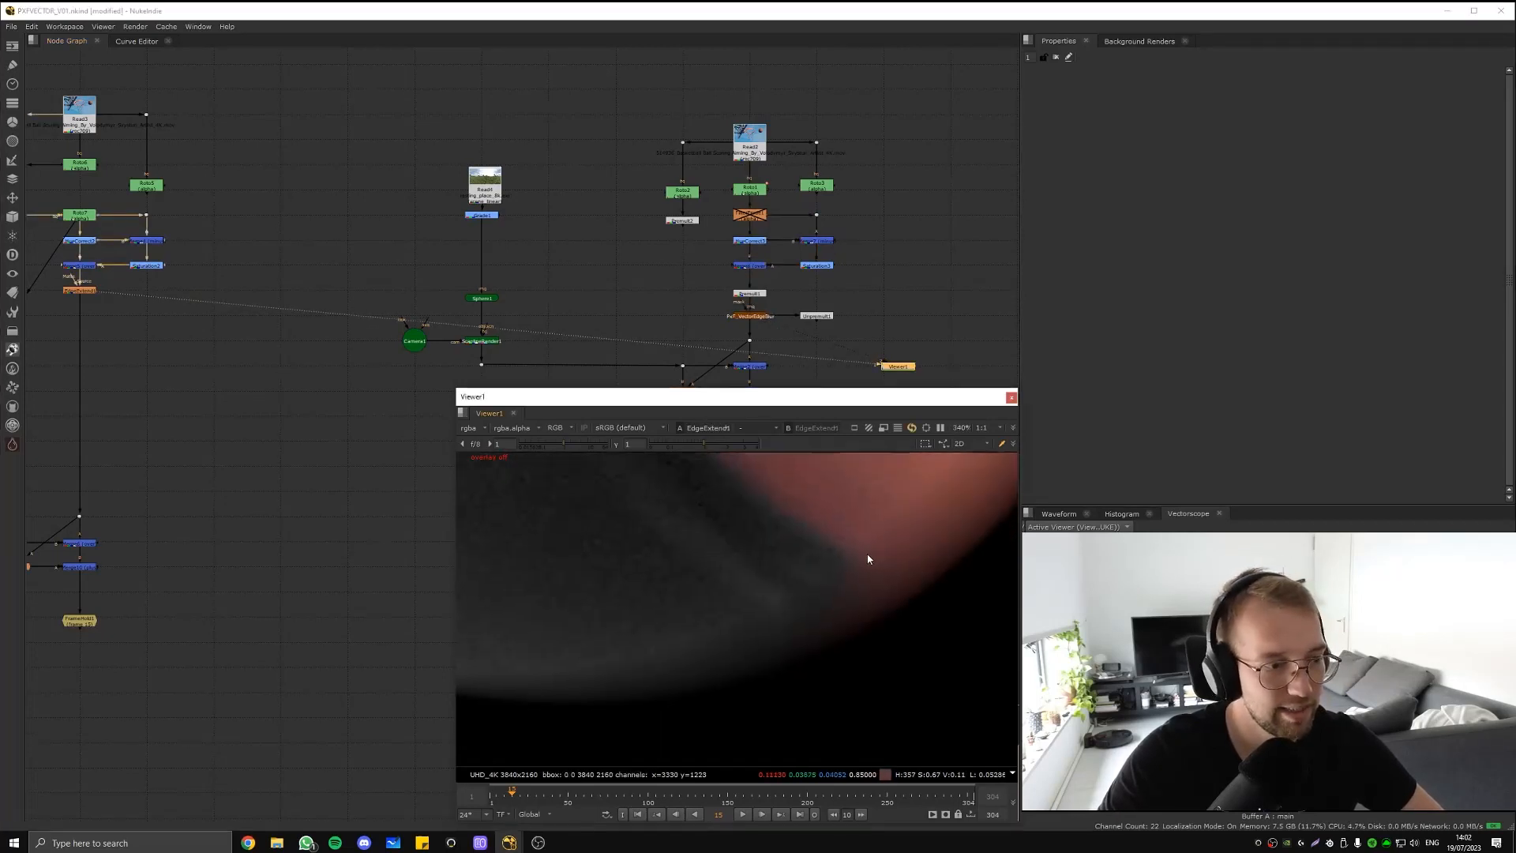
key(2)
scroll(845, 608, down, 3)
Compare the EdgeExtend1 and PxF_VectorEdgeBlur results along the seam at the ball's upper edge.
scroll(745, 536, up, 2)
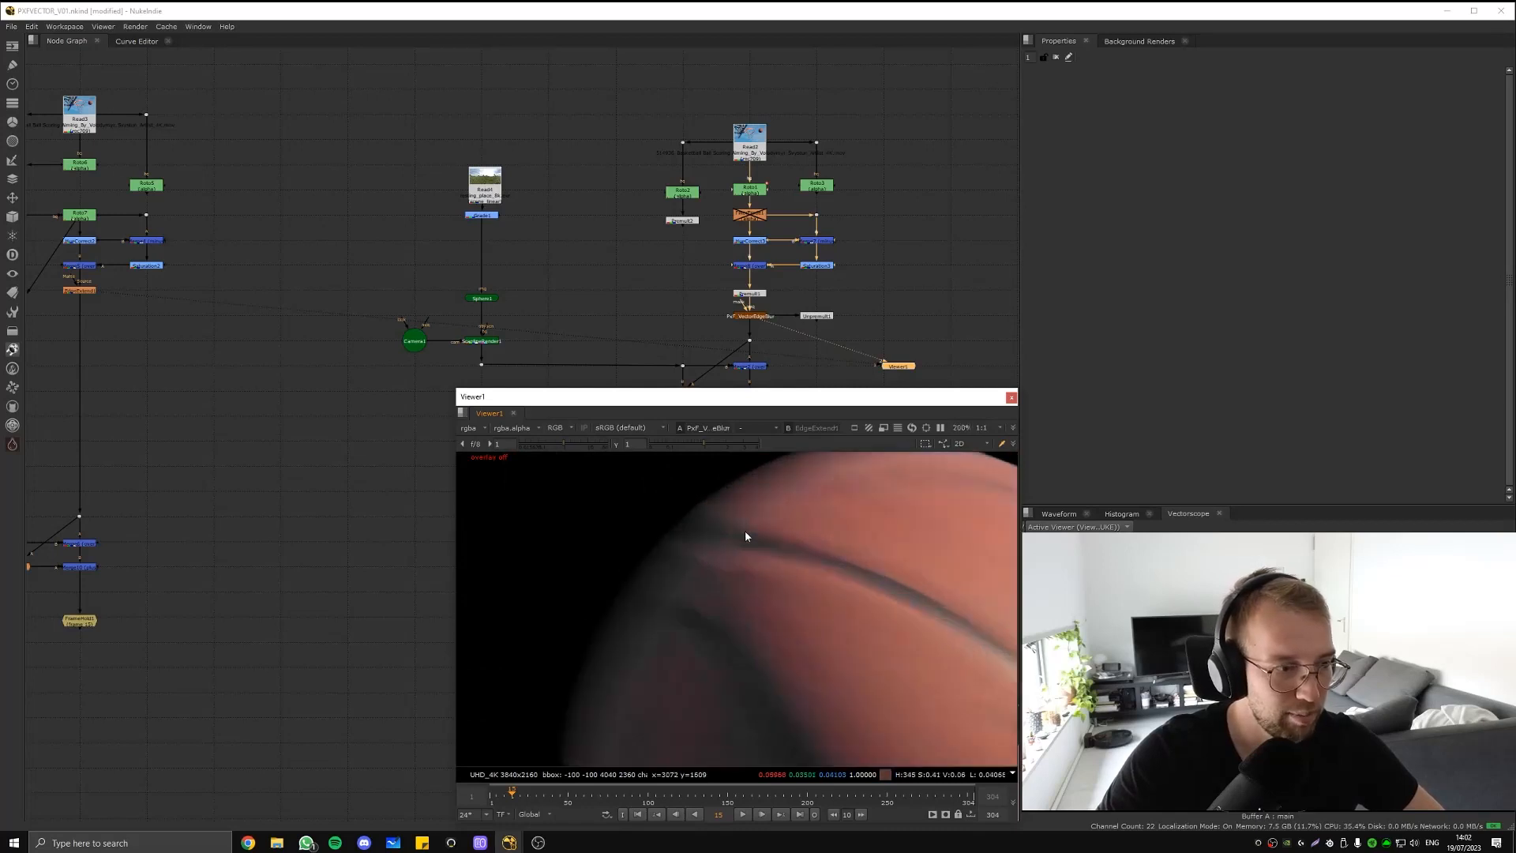
scroll(700, 540, up, 1)
key(1)
key(2)
key(1)
key(2)
key(1)
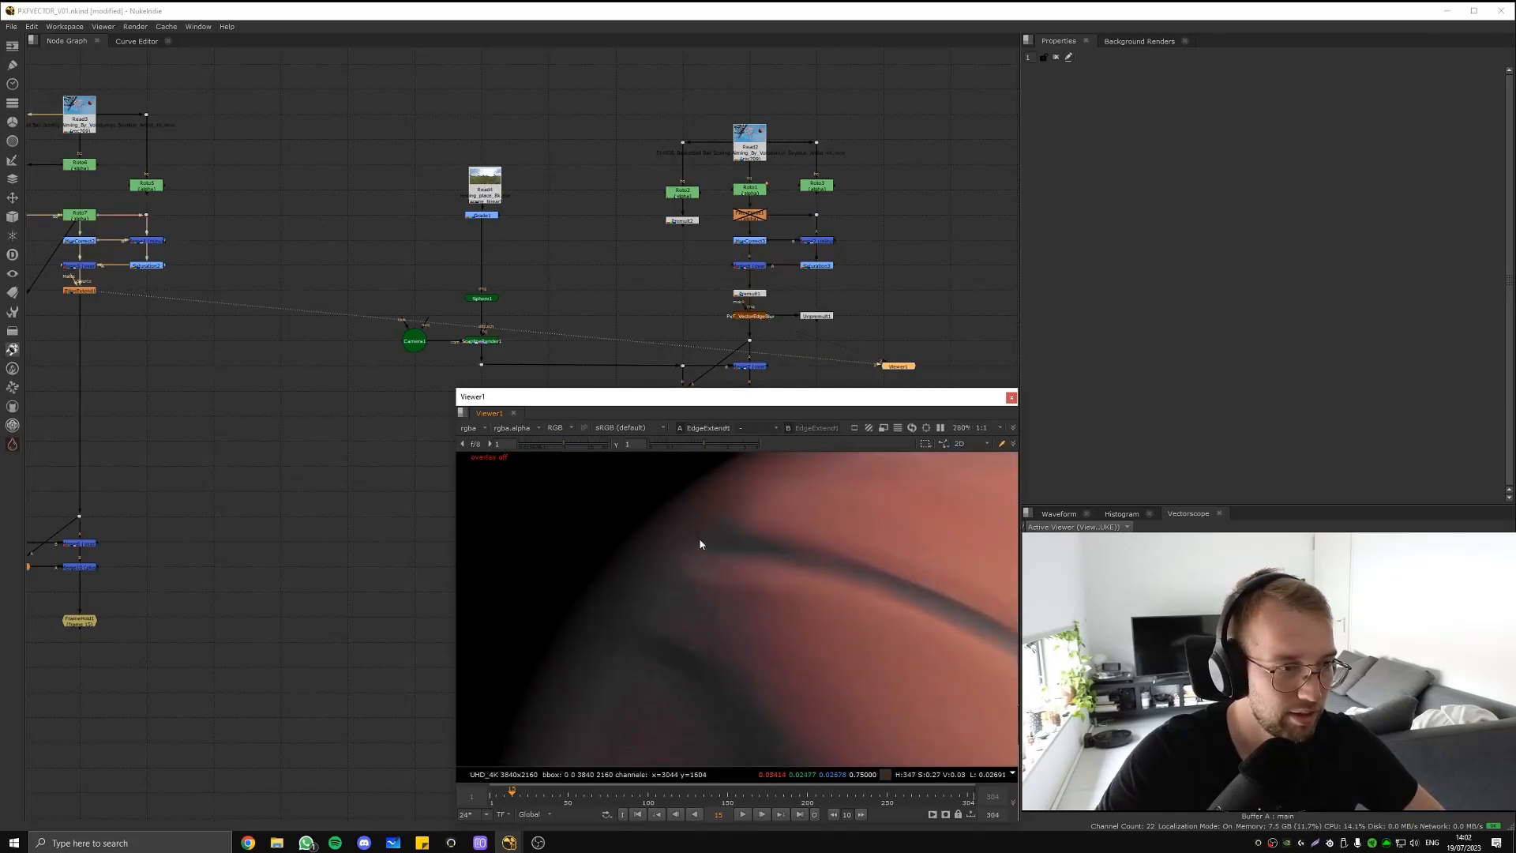
key(2)
Open the PxF_VectorEdgeBlur properties and display the Premult1 output that feeds it.
double_click(750, 315)
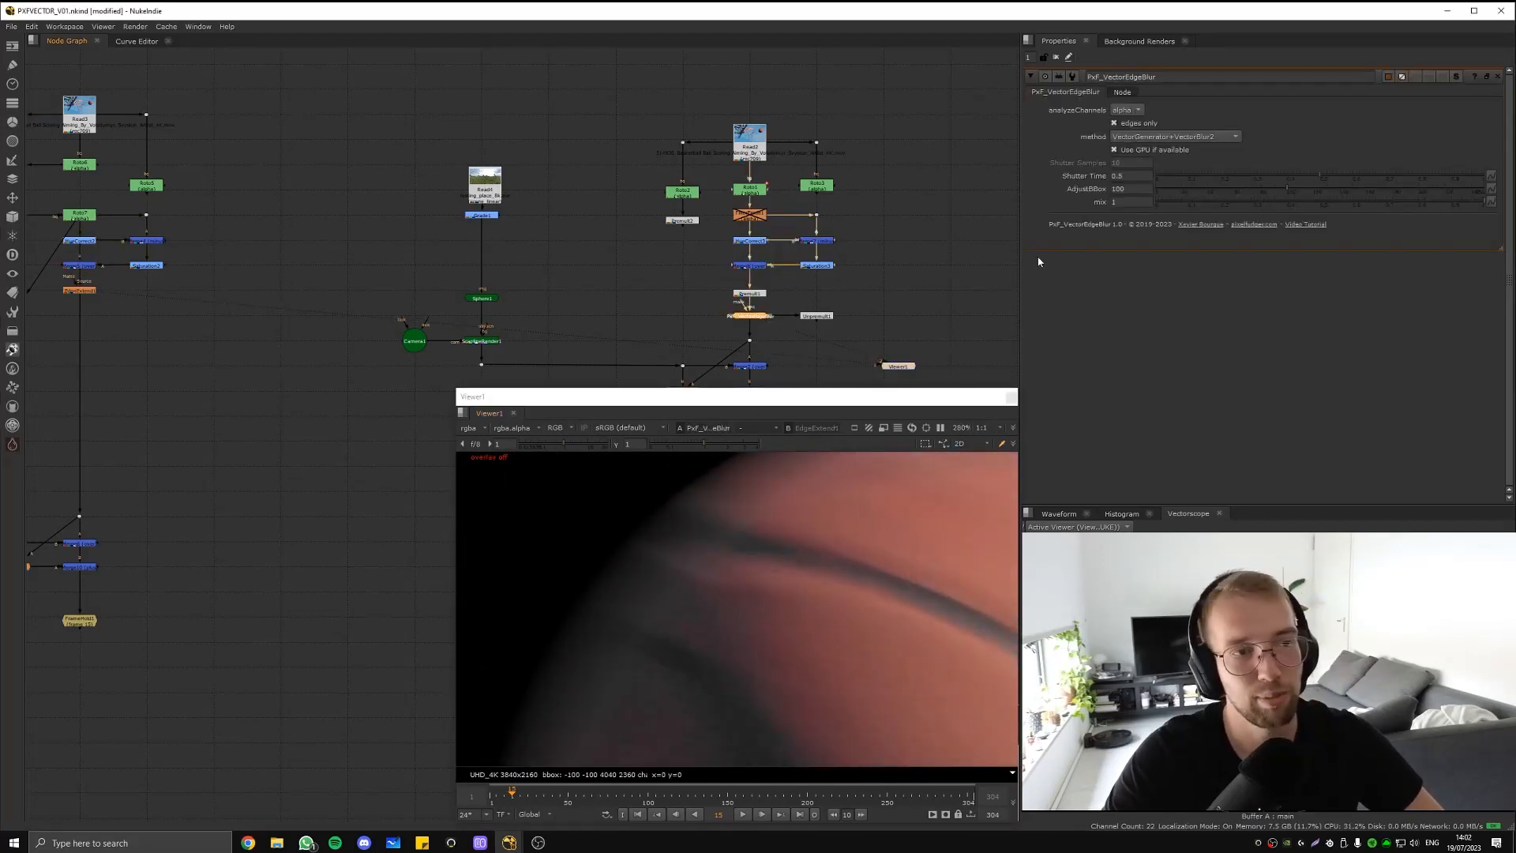
scroll(799, 254, up, 5)
drag(770, 300, 636, 352)
key(1)
scroll(856, 532, down, 7)
scroll(954, 538, up, 3)
middle_drag(853, 253, 795, 277)
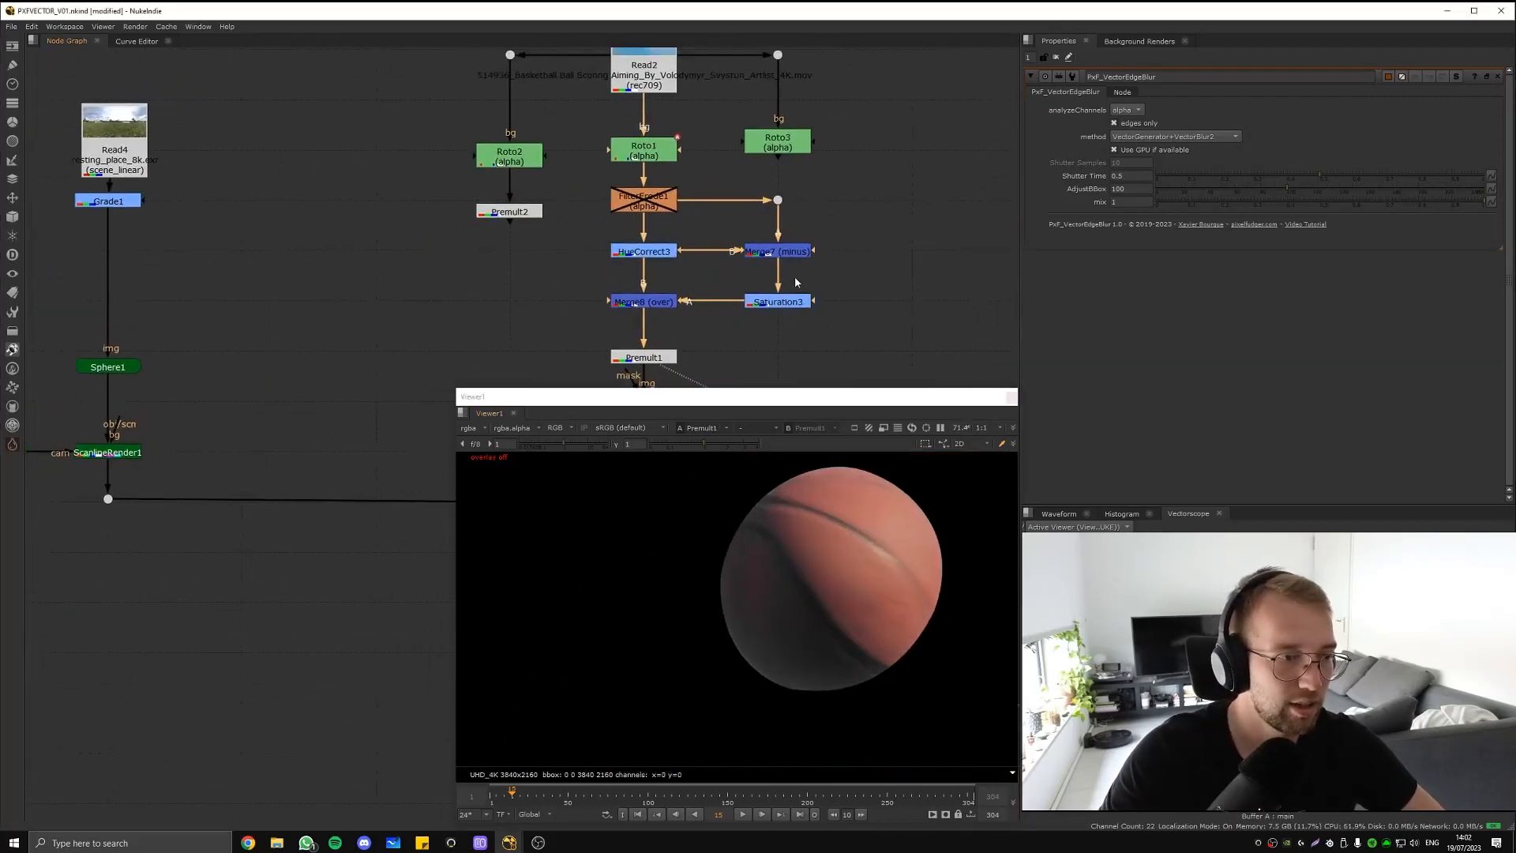
Display Roto1 with its properties and examine how its ellipse sits against the ball's motion-blurred edge.
double_click(652, 154)
key(1)
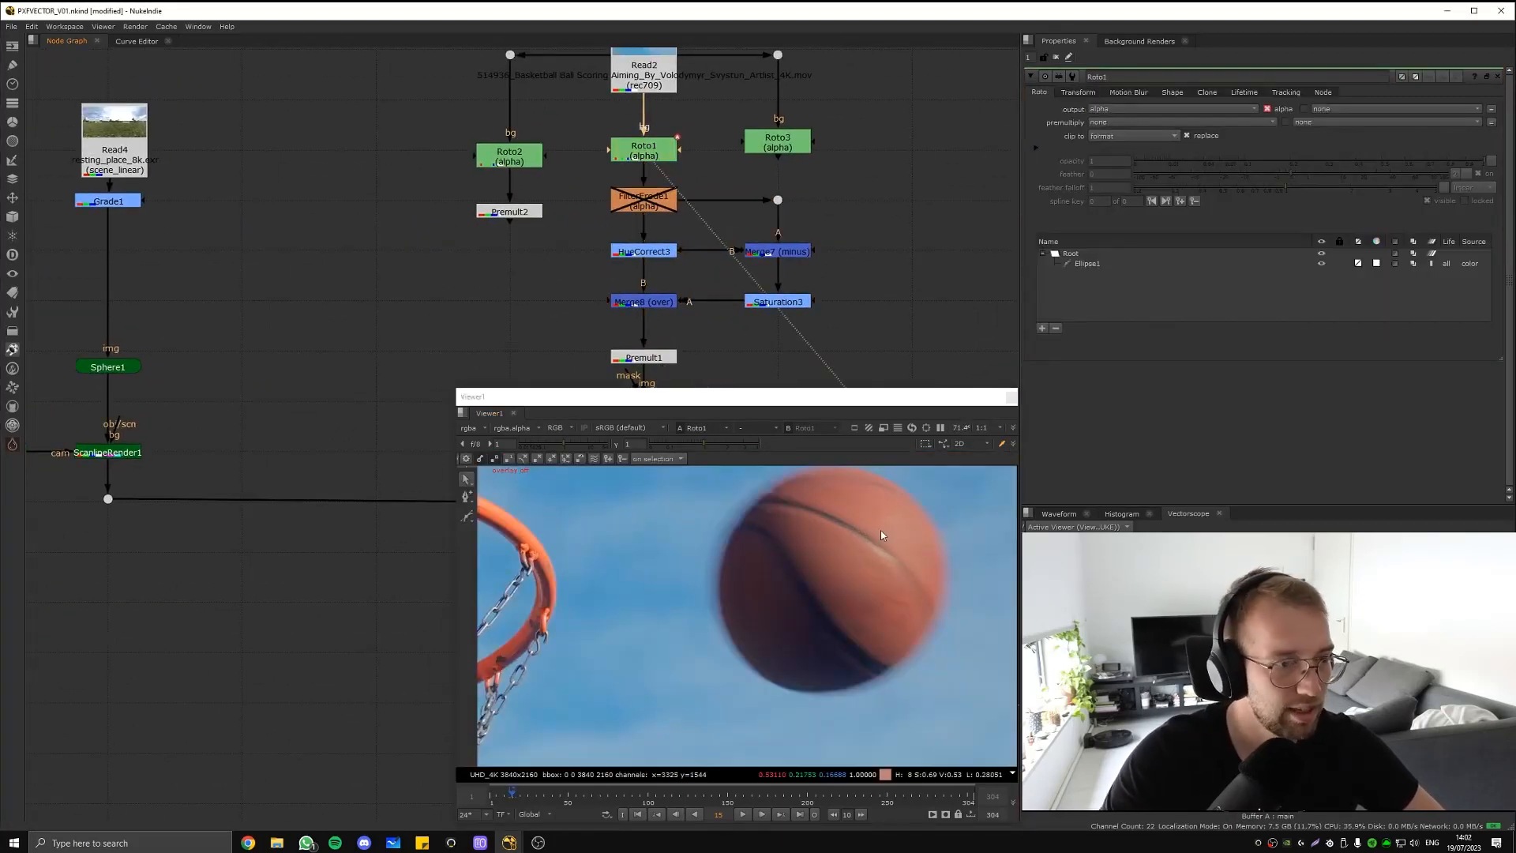
scroll(938, 561, up, 4)
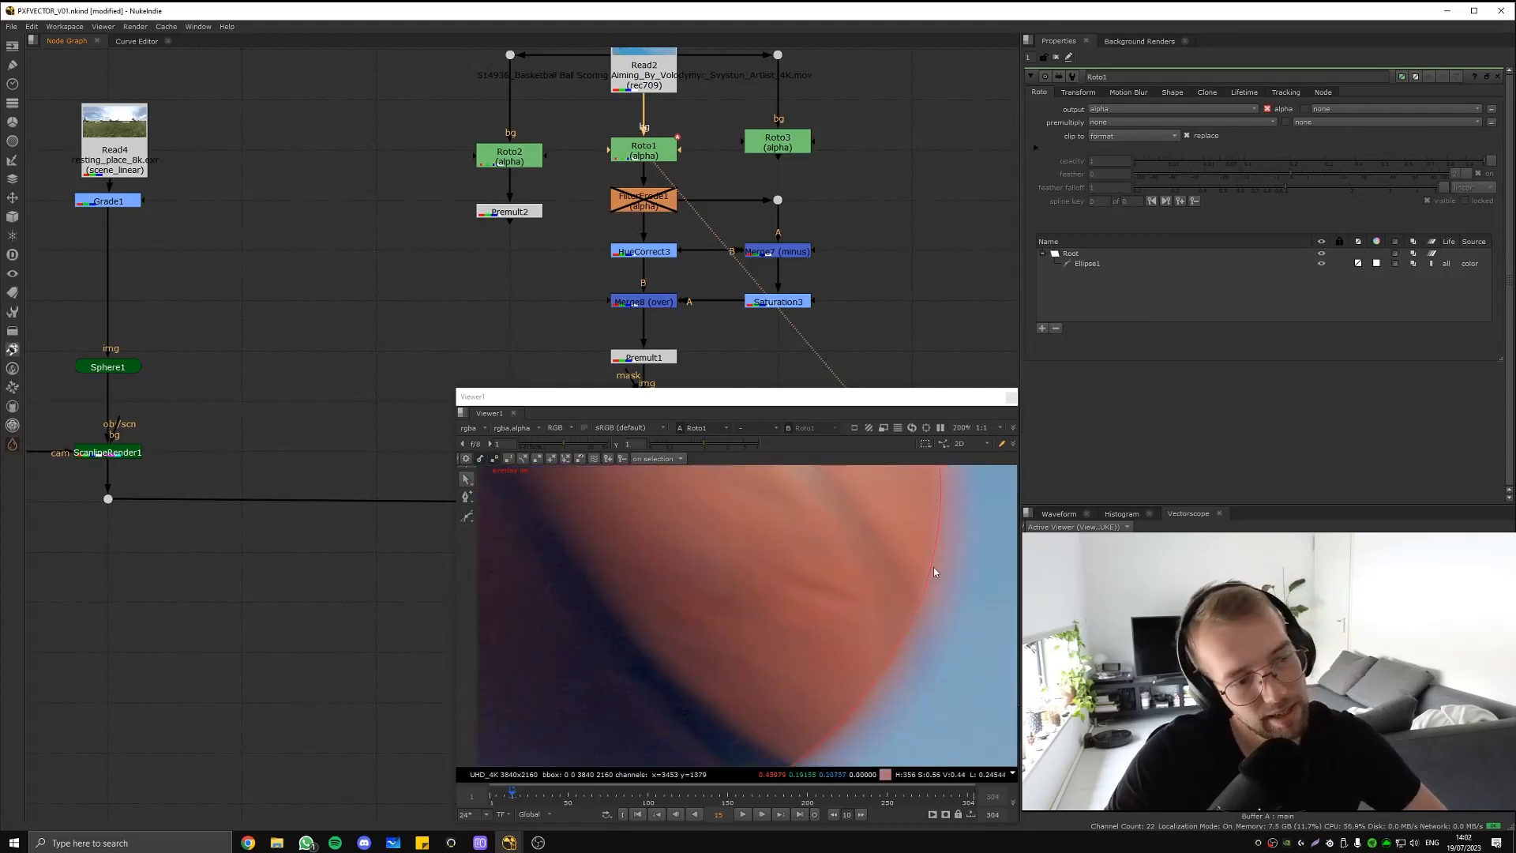
scroll(890, 514, down, 3)
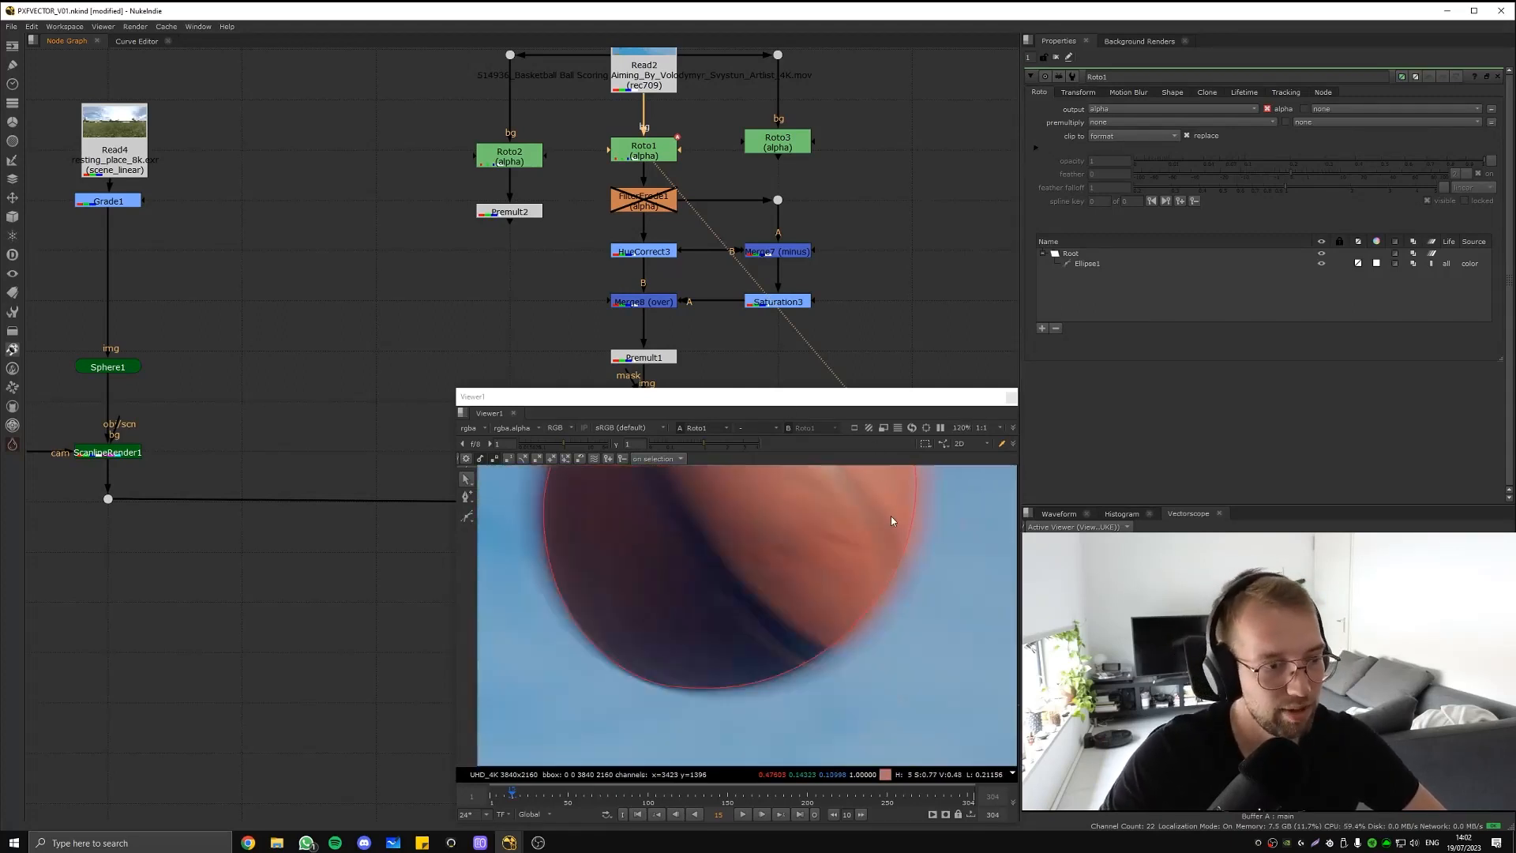
middle_drag(743, 521, 705, 439)
Display the Premult1 output without the roto overlay and examine the hard-edged ball.
drag(718, 324, 573, 368)
key(1)
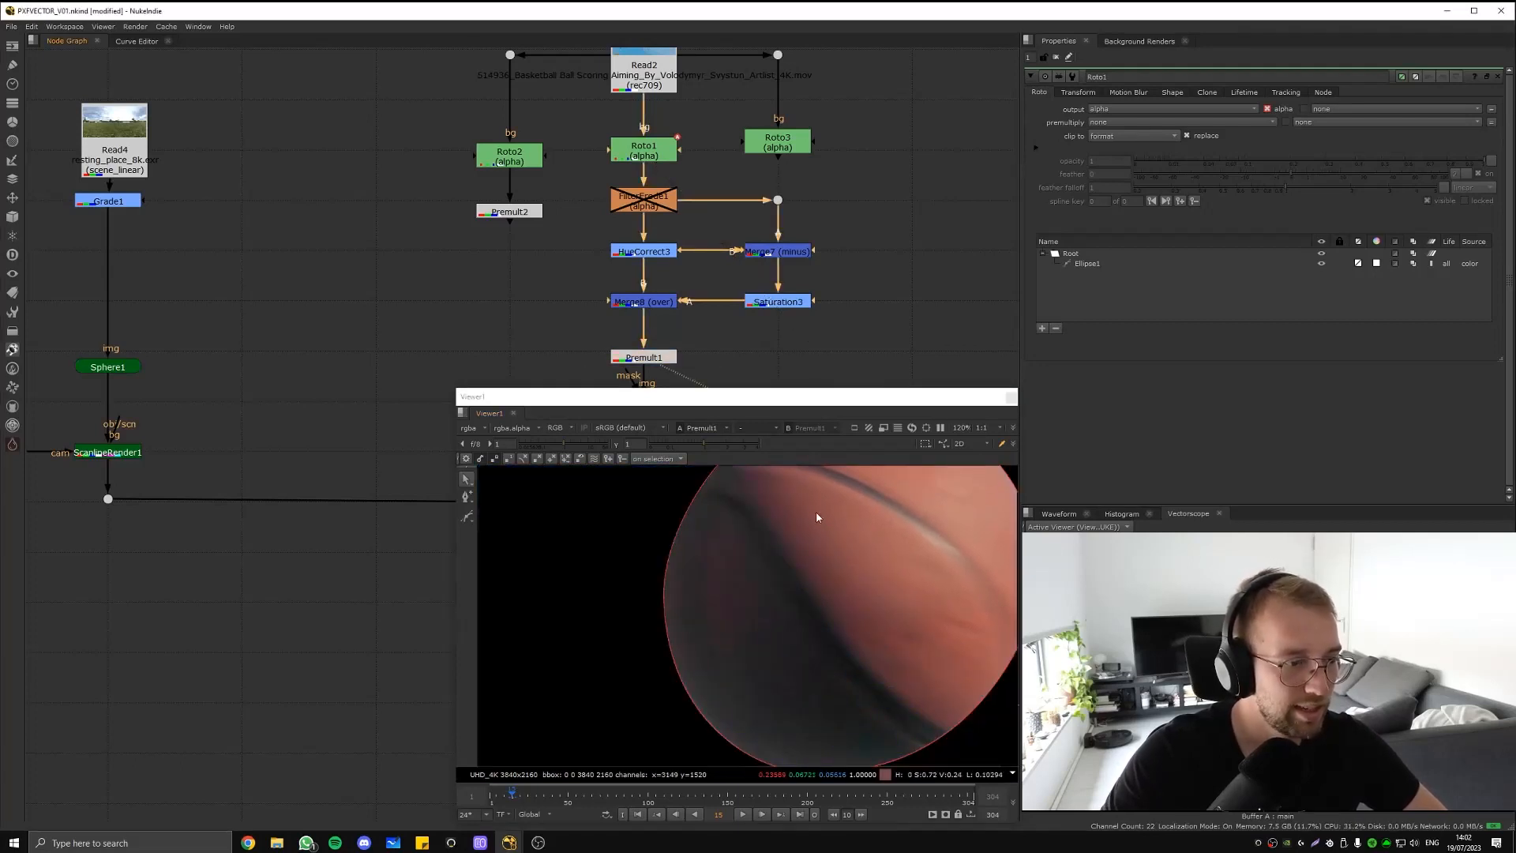
key(f)
key(q)
scroll(939, 567, up, 5)
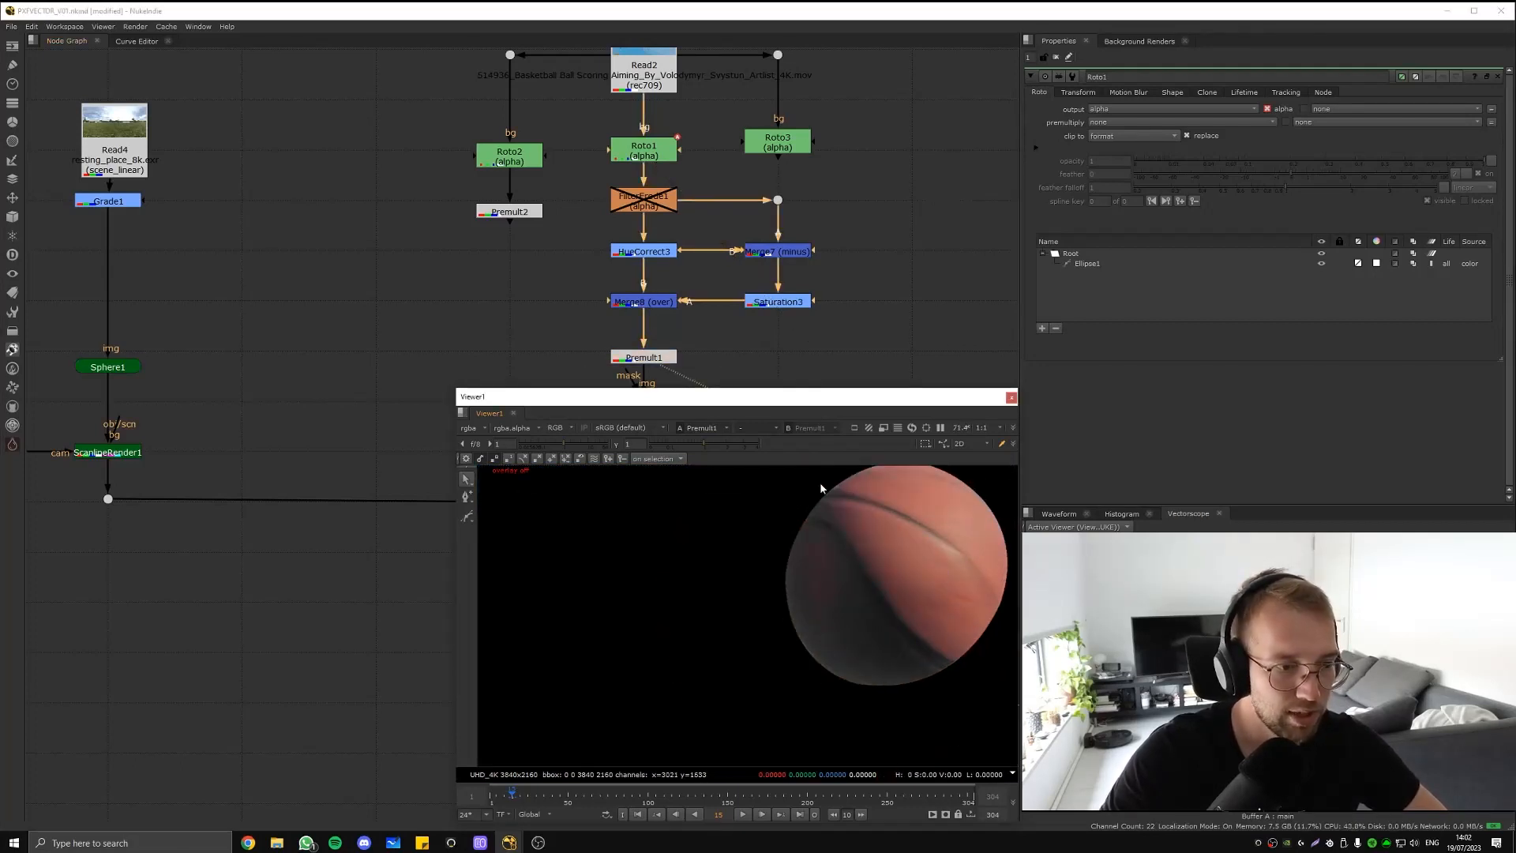
Display the PxF_VectorEdgeBlur output and open that node's properties.
middle_drag(688, 375, 496, 274)
double_click(522, 226)
key(1)
click(496, 270)
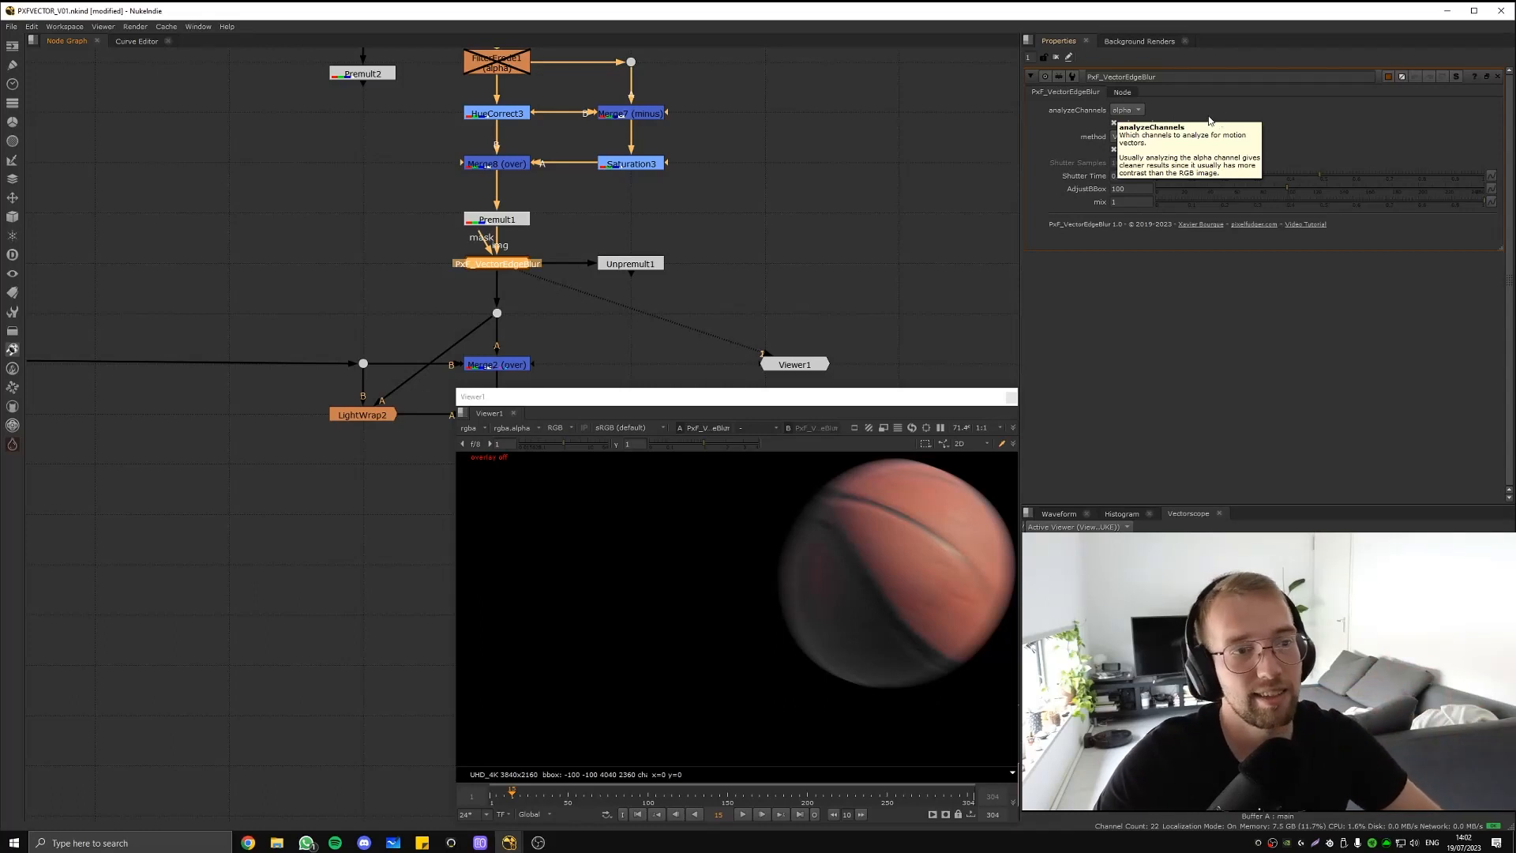
Try rgba for PxF_VectorEdgeBlur's analyzeChannels, return it to alpha, and briefly view the output's alpha channel.
click(1126, 110)
click(1129, 106)
click(1129, 110)
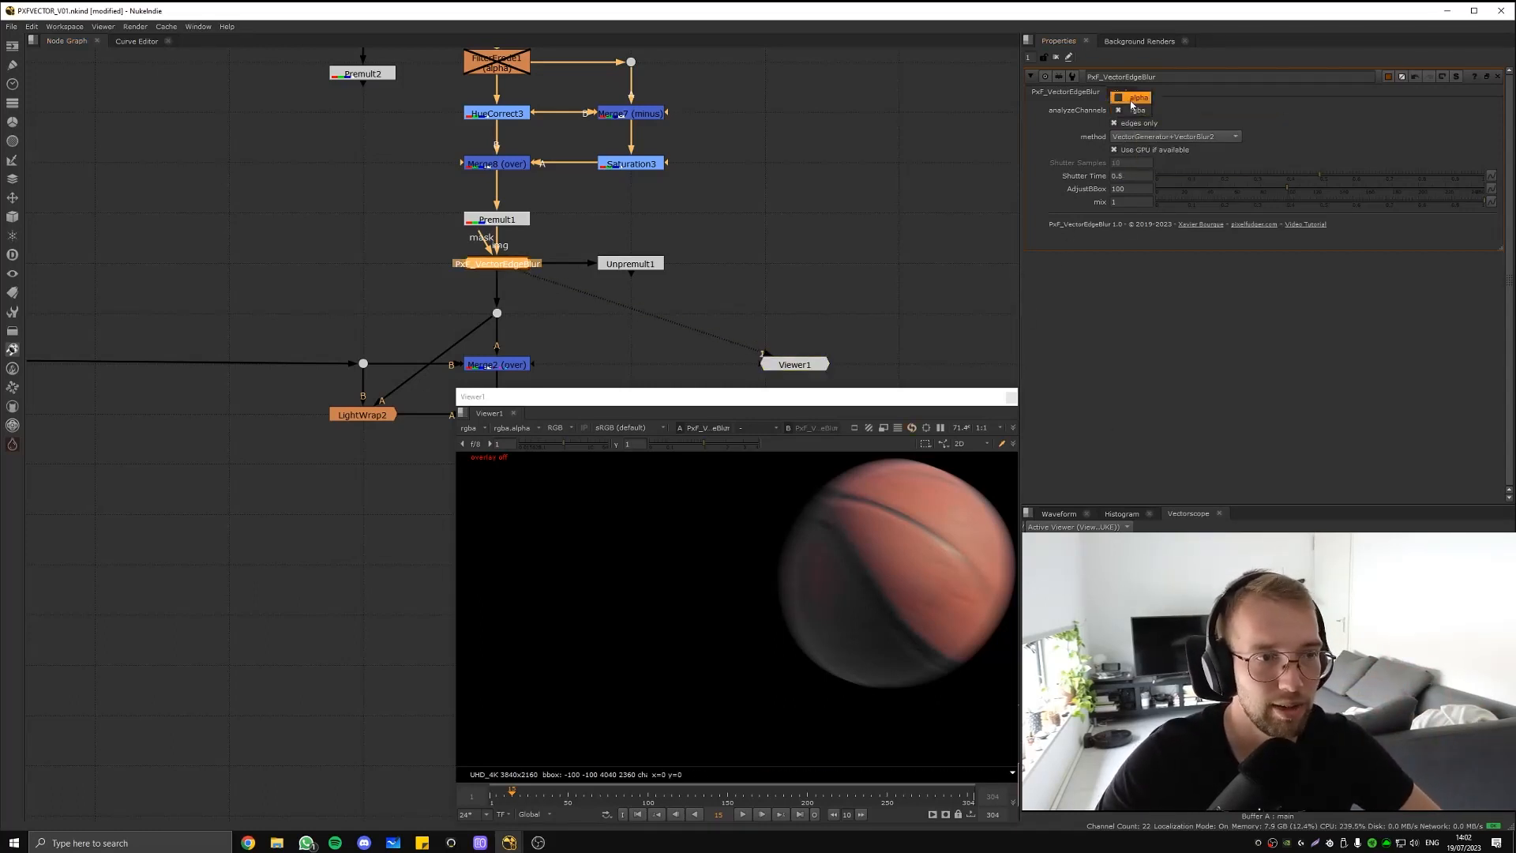
click(1127, 121)
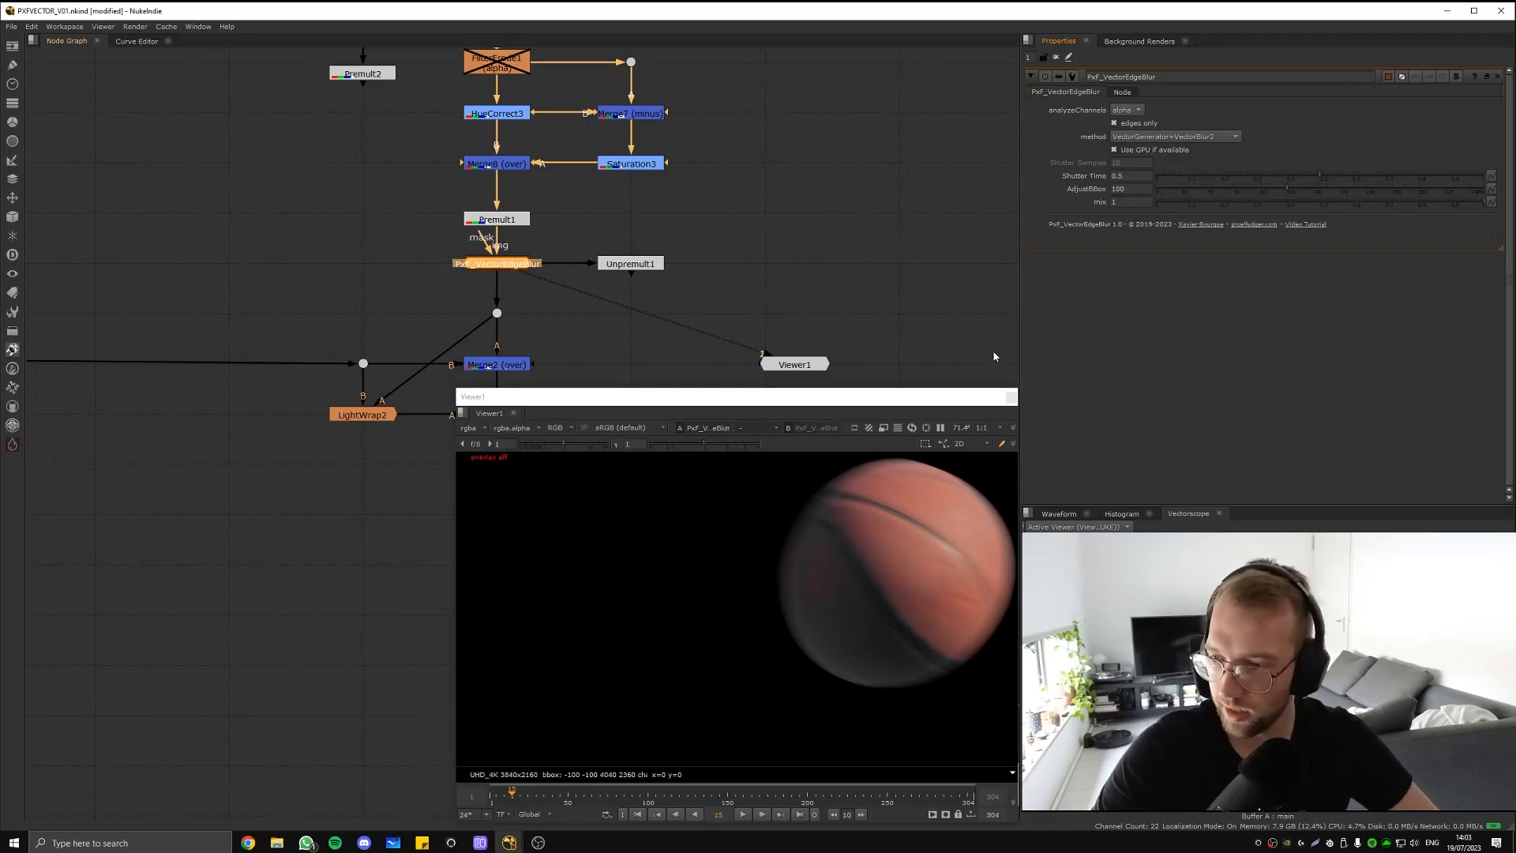
key(a)
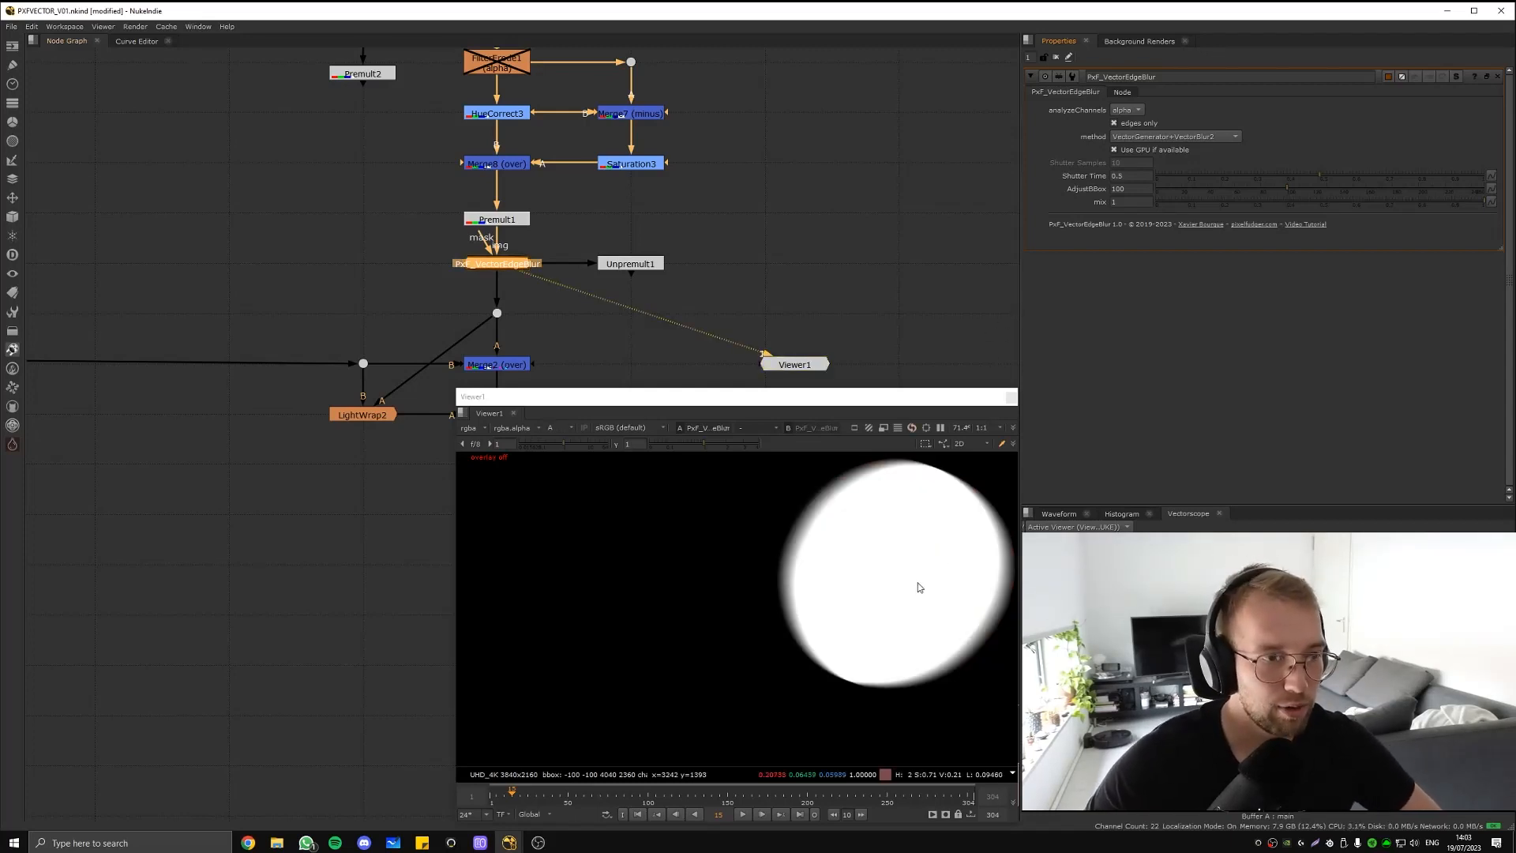
key(a)
Try the MotionBlur method on PxF_VectorEdgeBlur, inspect the ball's edge, and return the method to VectorGenerator+VectorBlur2.
click(1183, 138)
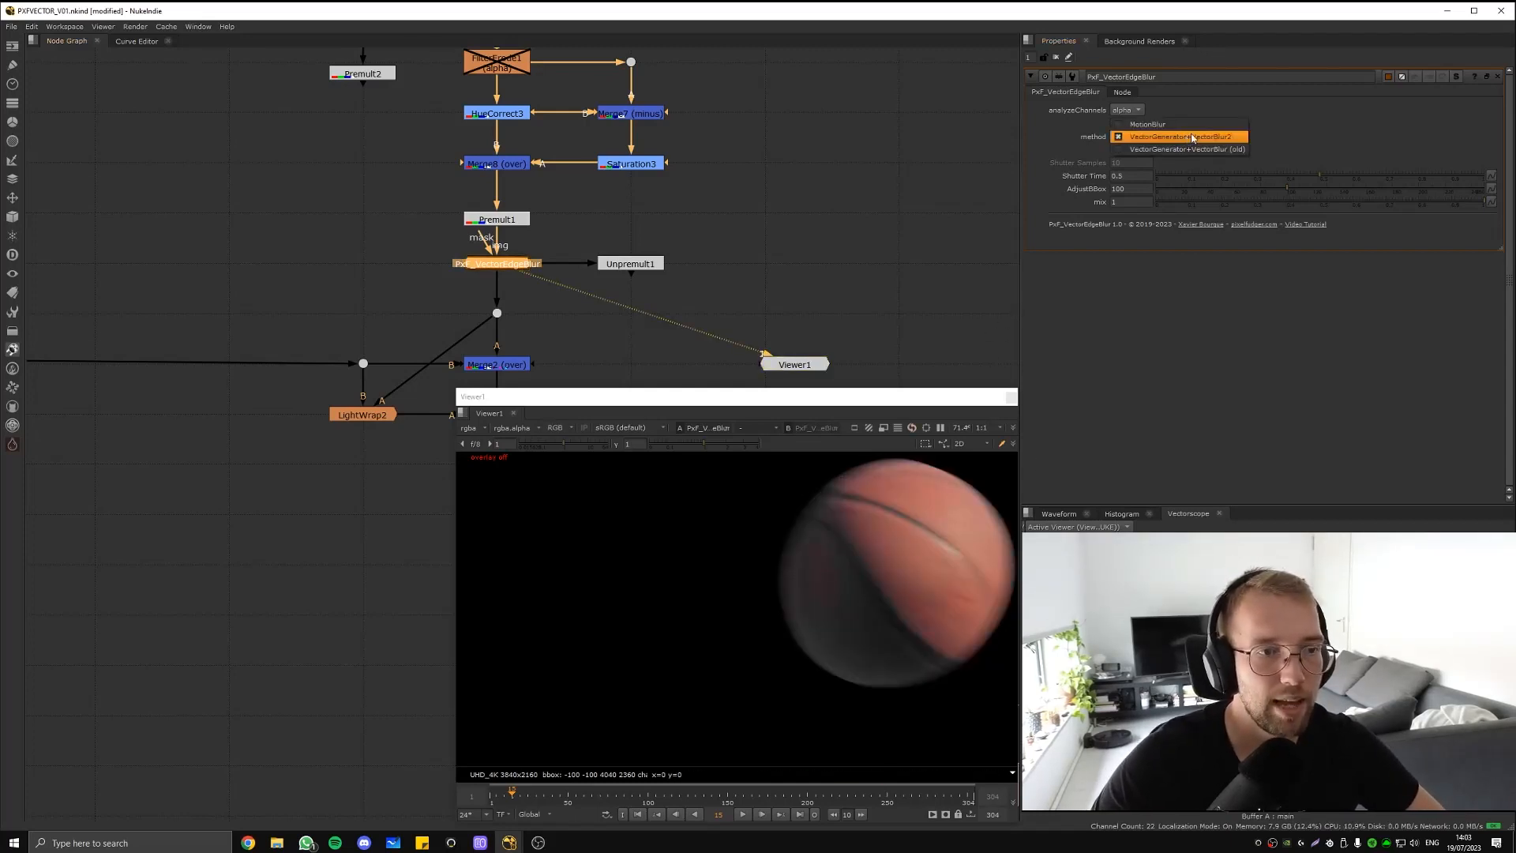
click(1193, 137)
click(1171, 136)
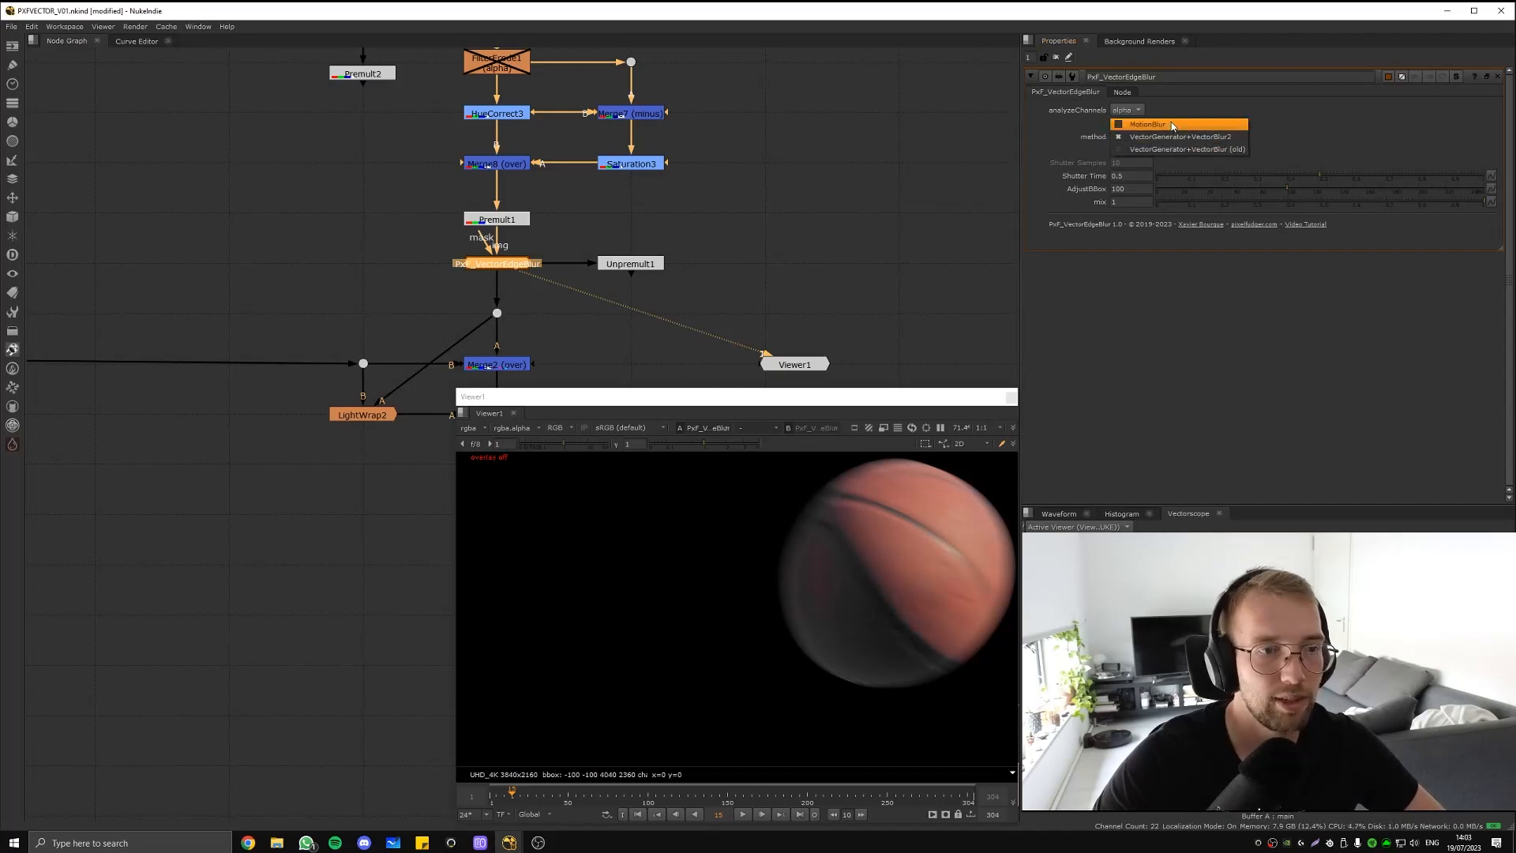
click(1162, 124)
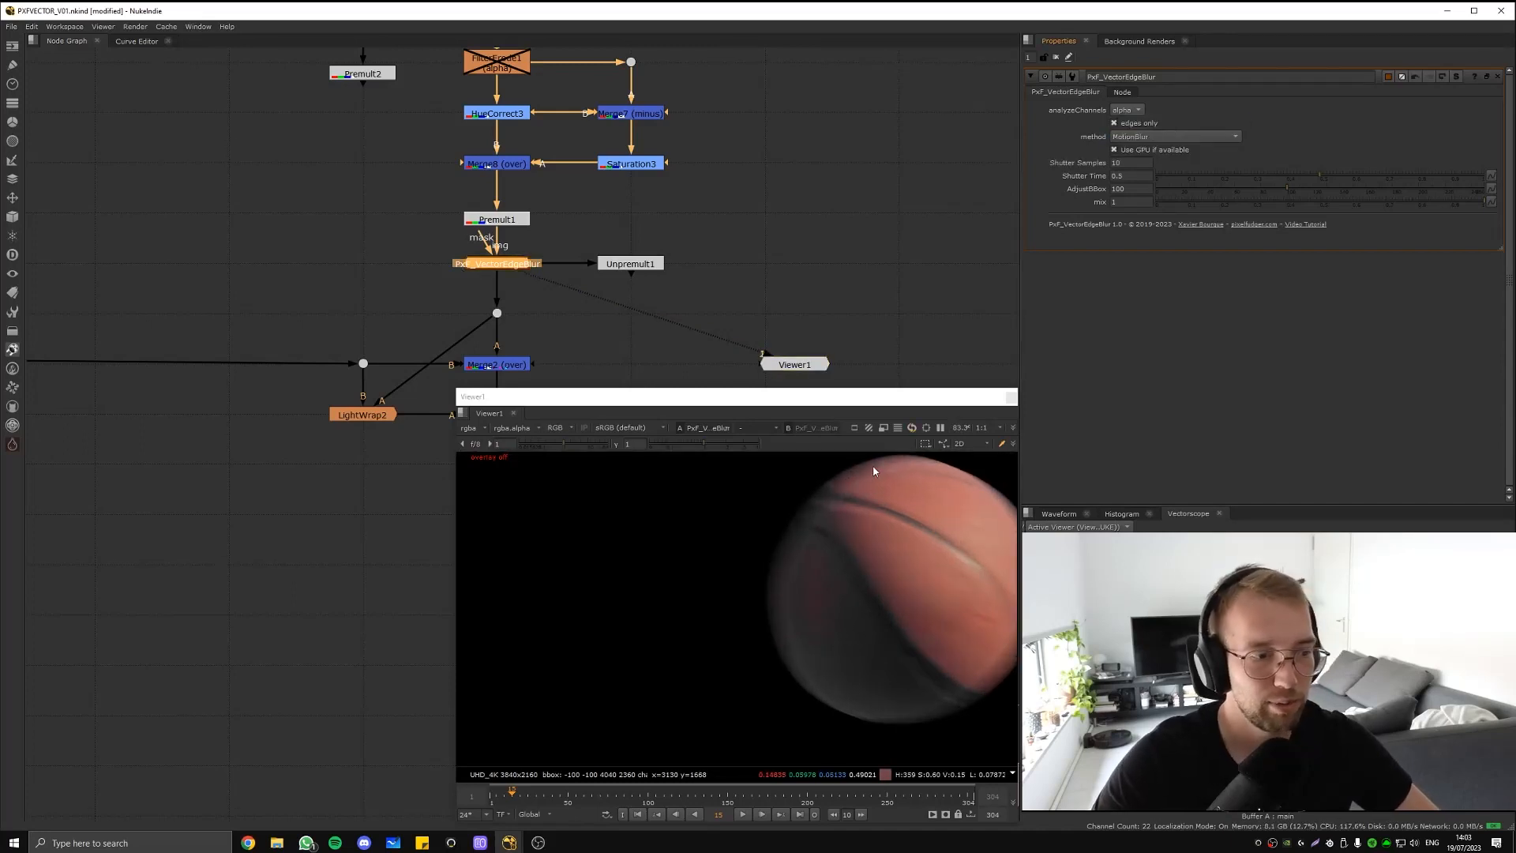
scroll(782, 546, up, 5)
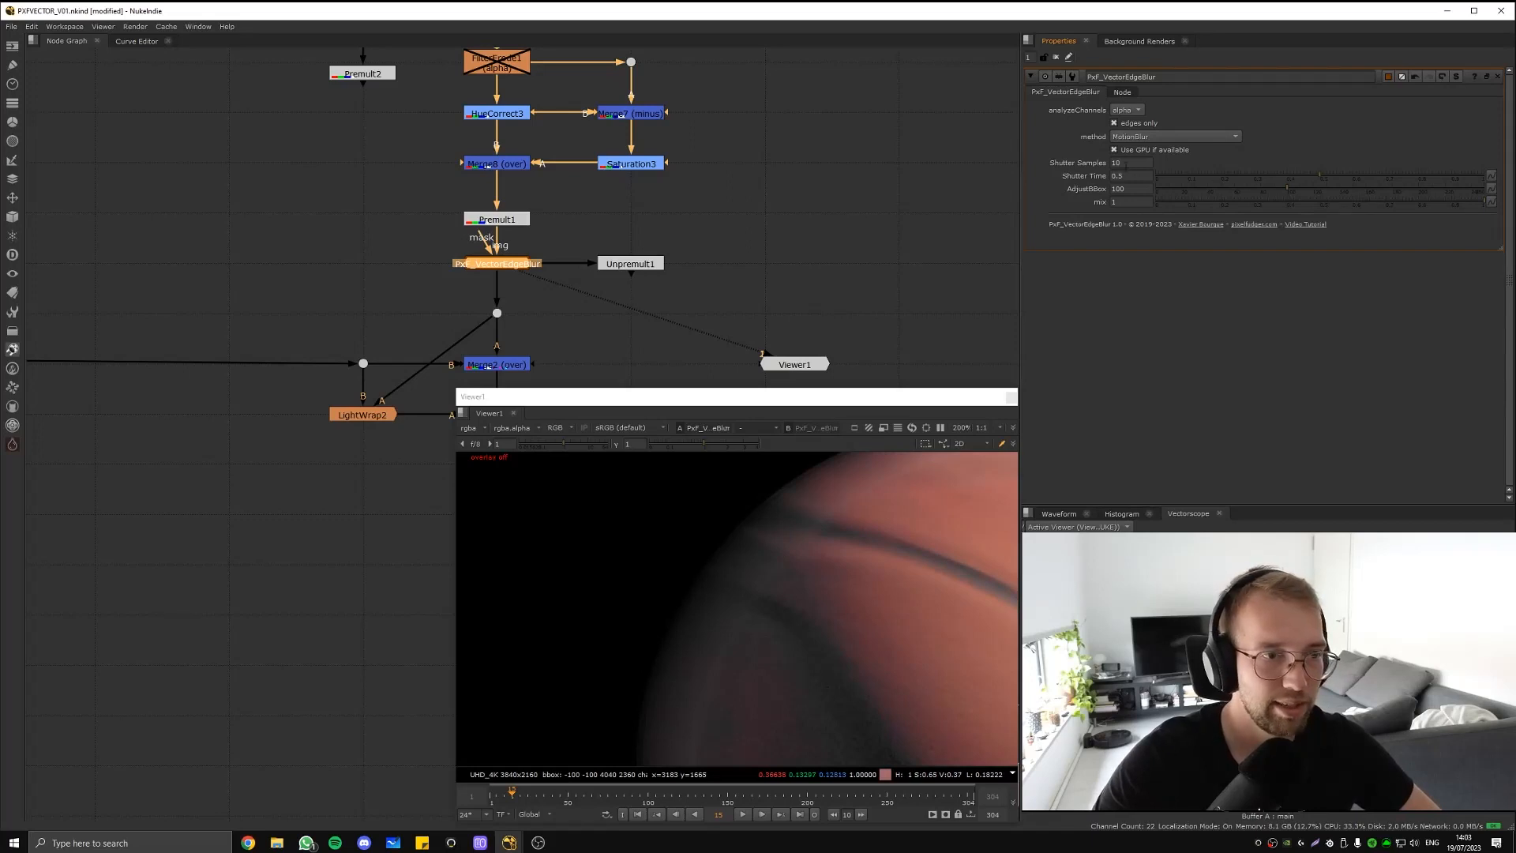
key(Return)
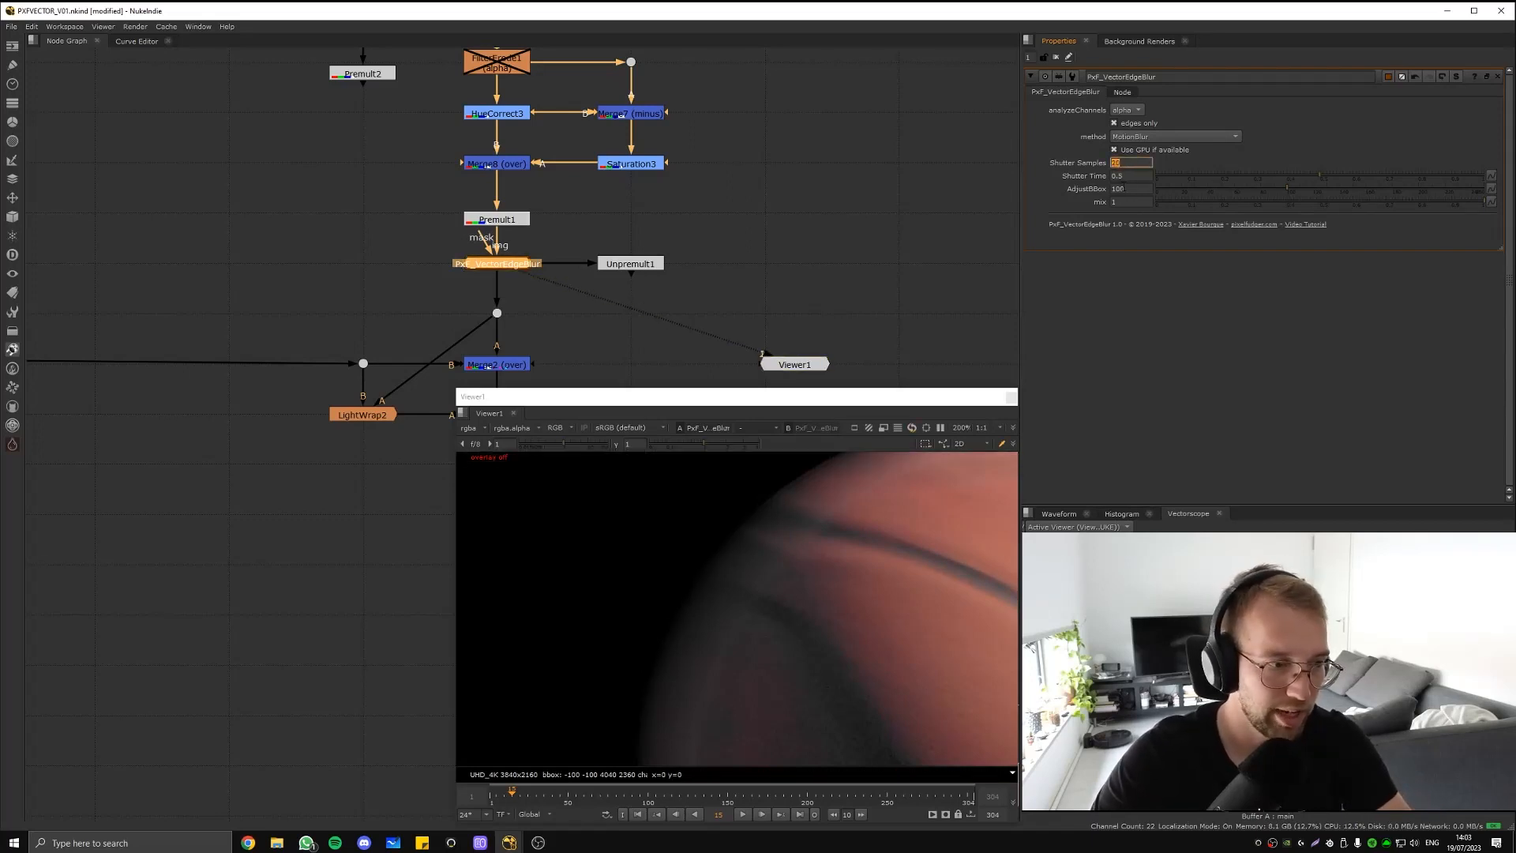
click(1170, 137)
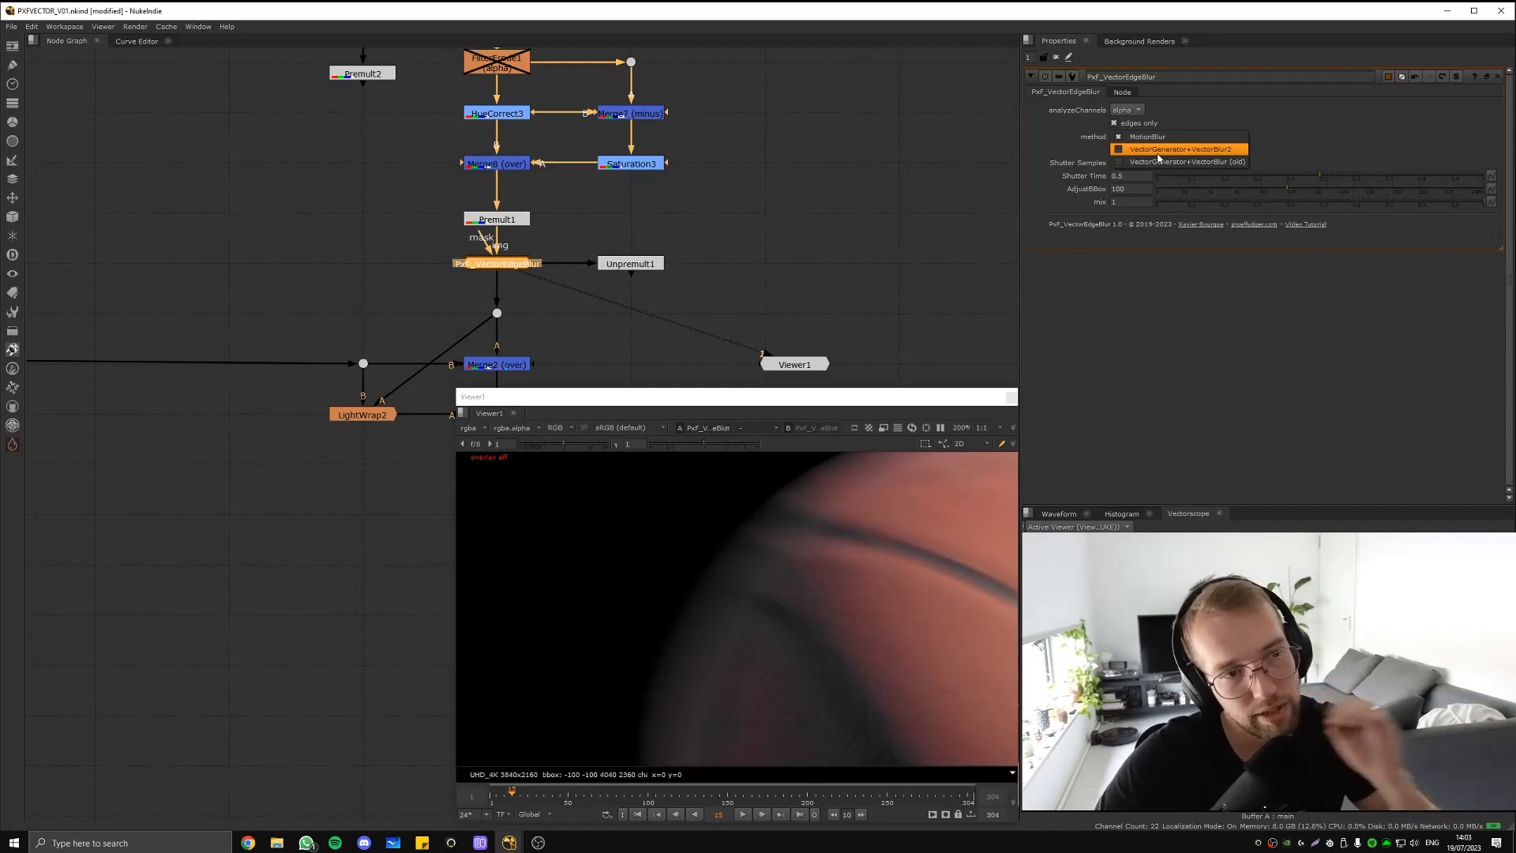
click(1160, 152)
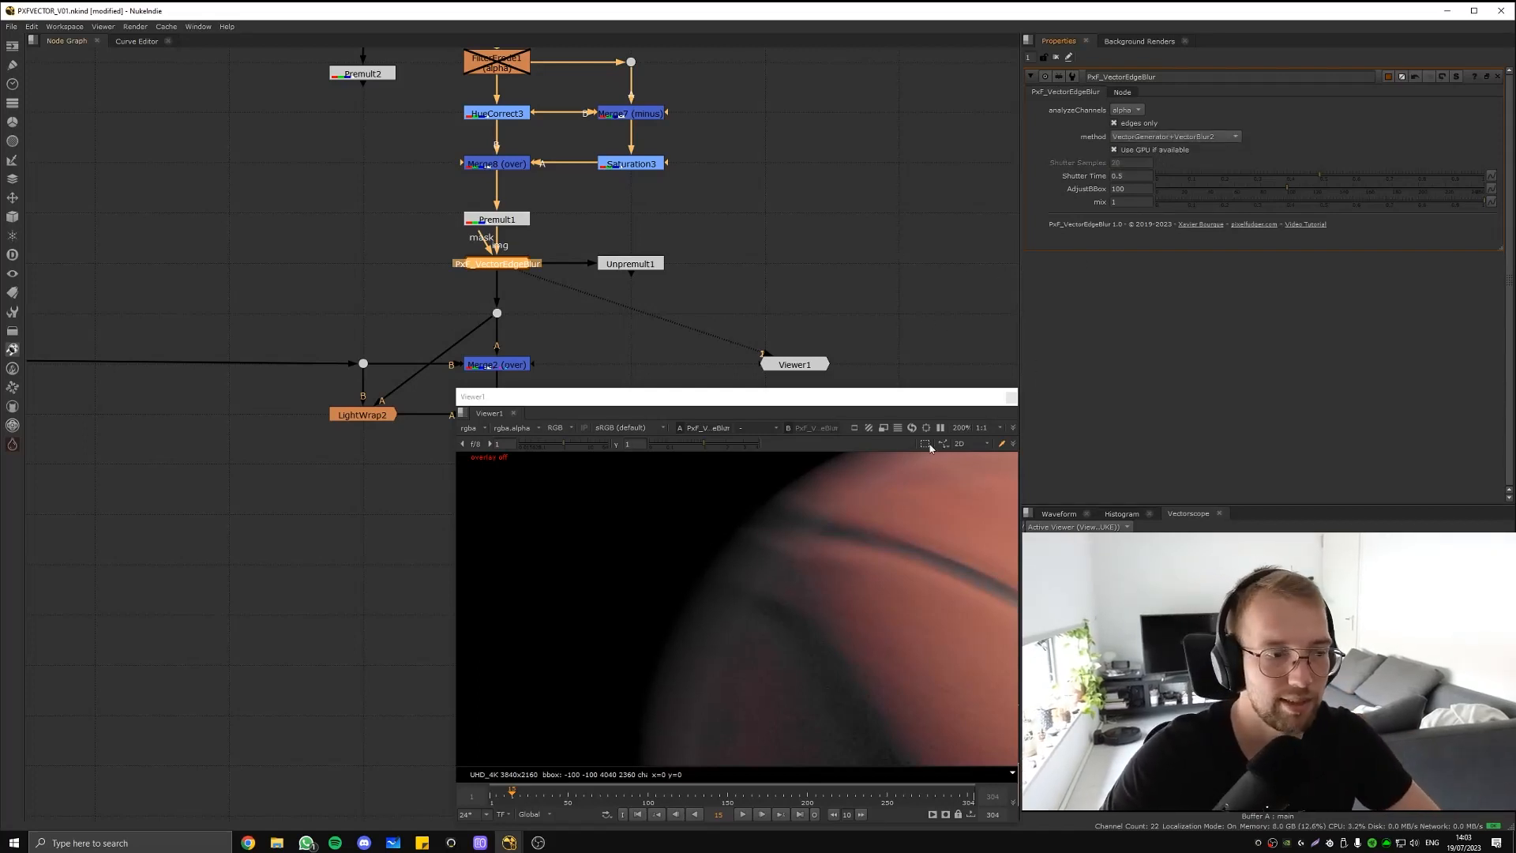
Display the Merge2 output to view the edge-blurred ball over the new sky background.
scroll(847, 475, down, 3)
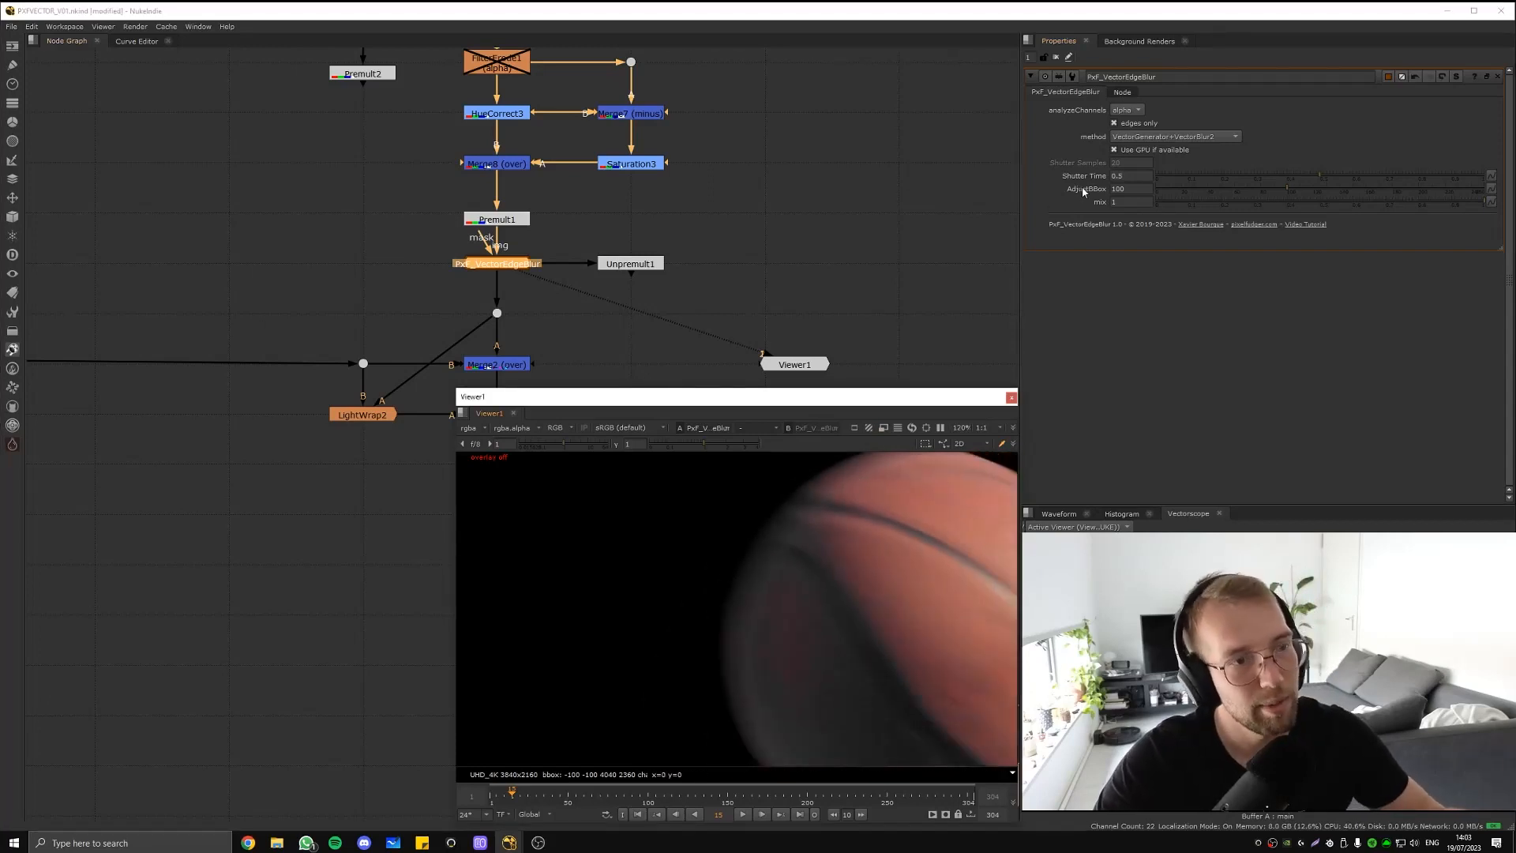
middle_drag(673, 249, 748, 96)
scroll(749, 95, down, 1)
drag(676, 171, 585, 237)
key(1)
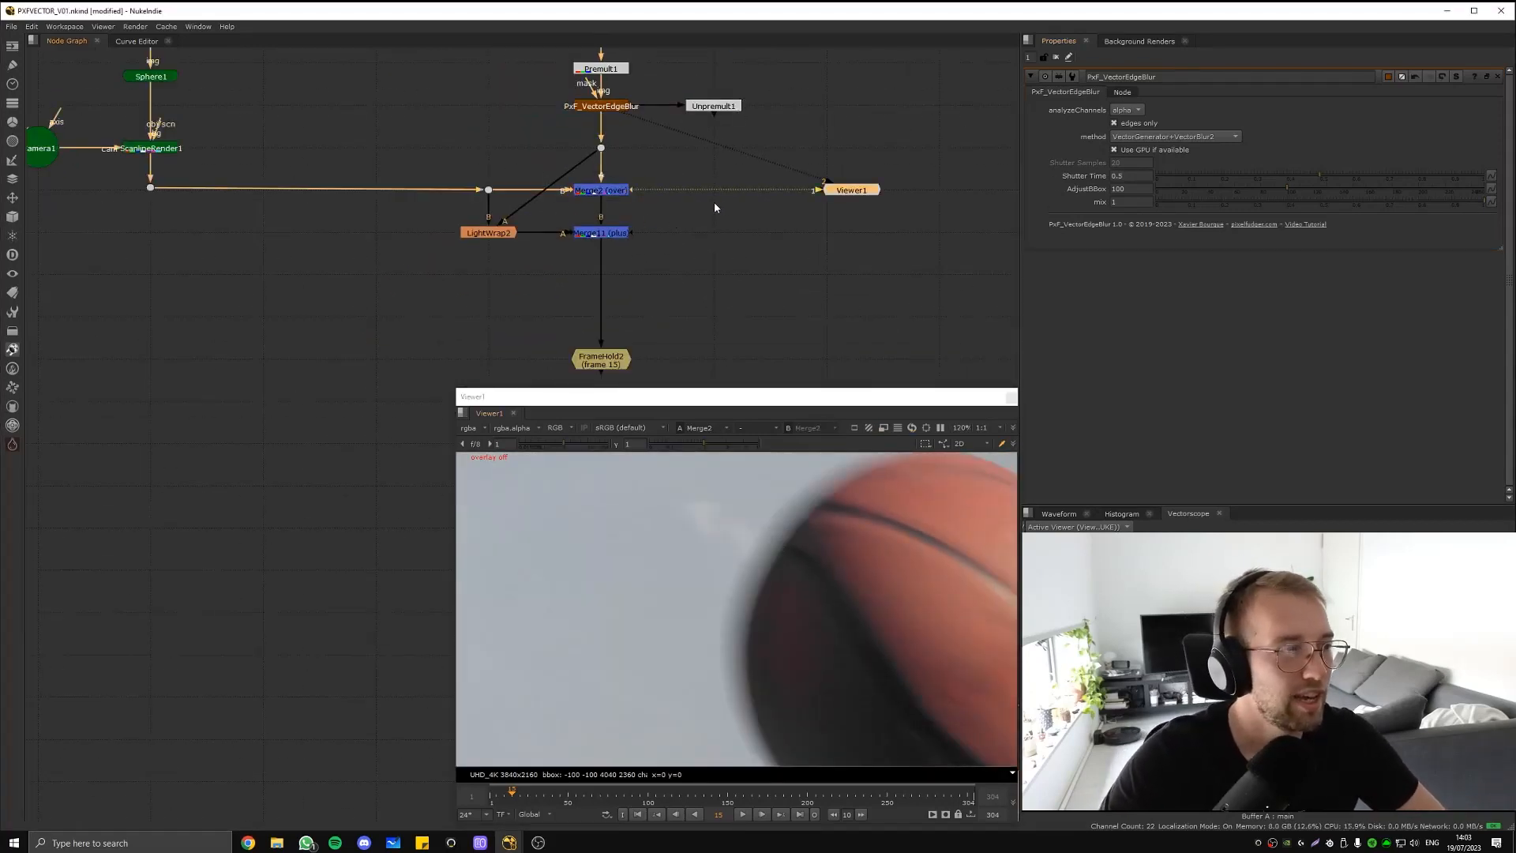
View the full composite through Merge11 and FrameHold2 and examine the ball's edges against the sky.
scroll(926, 548, down, 8)
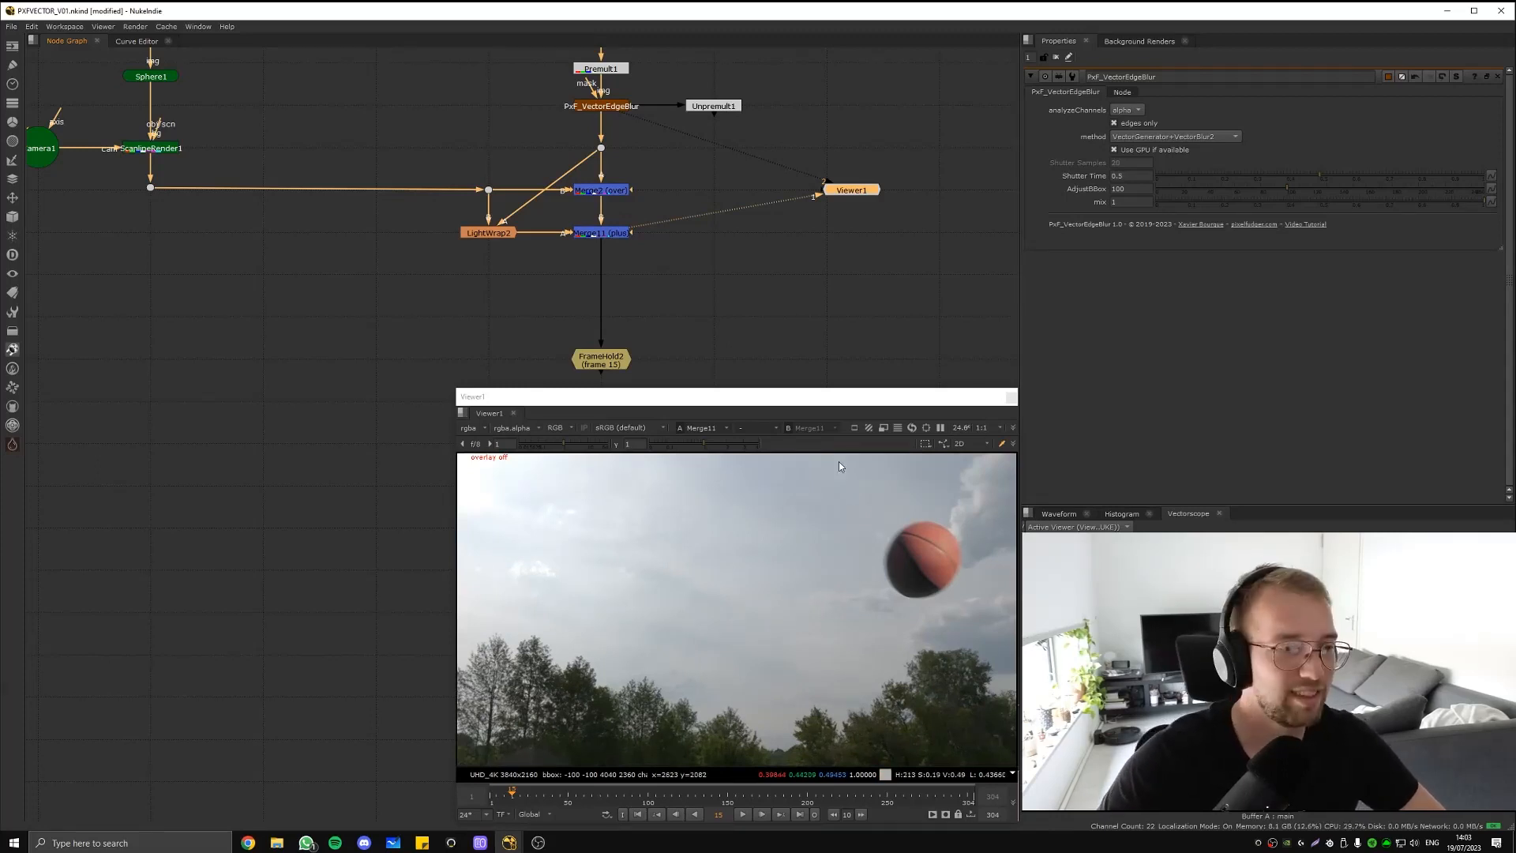
drag(721, 338, 516, 391)
key(1)
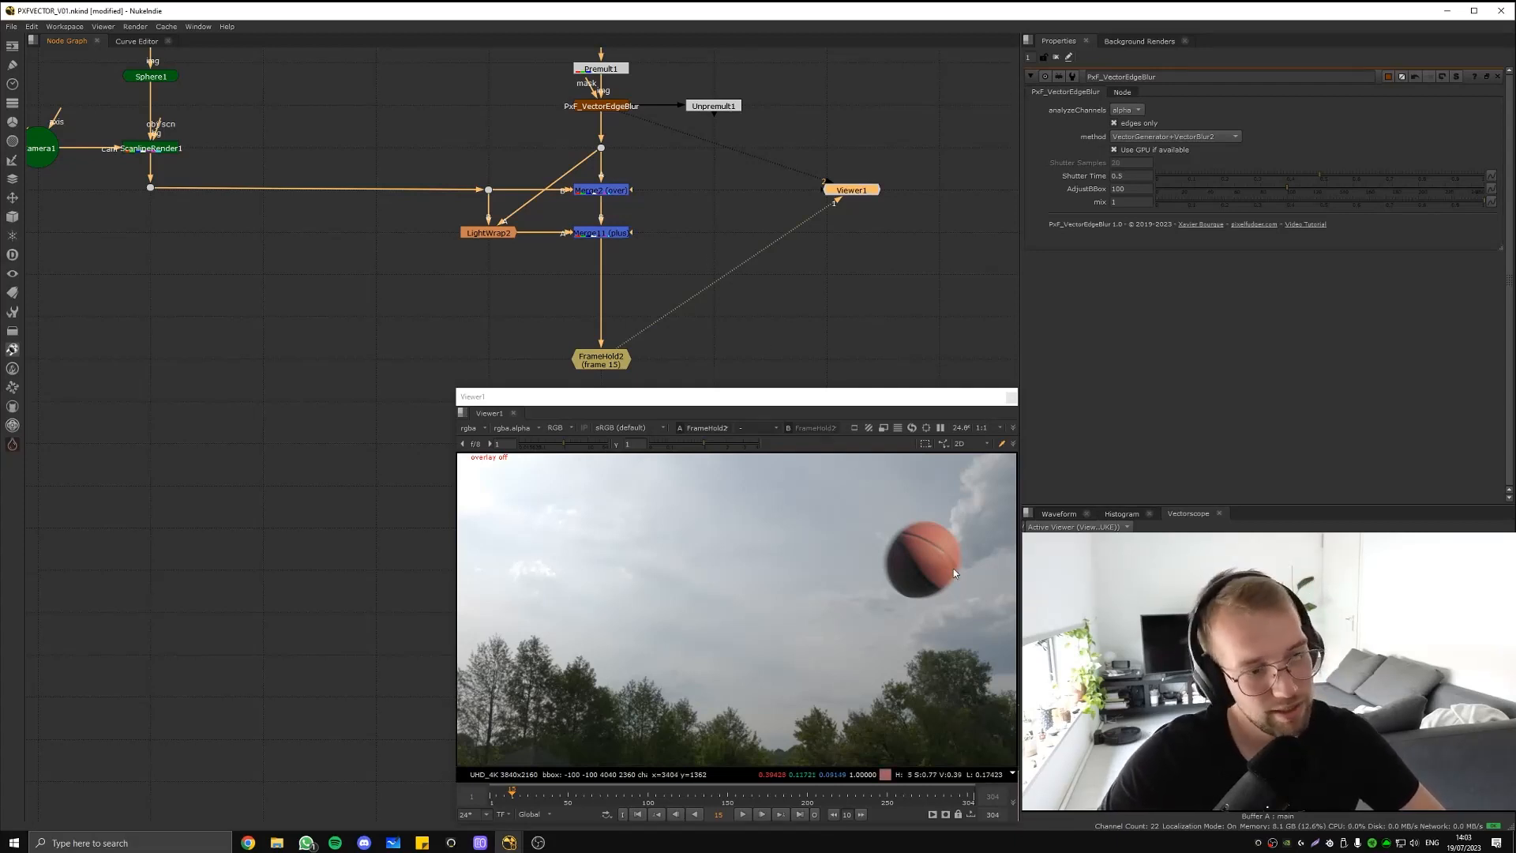
scroll(952, 565, up, 5)
scroll(630, 277, up, 2)
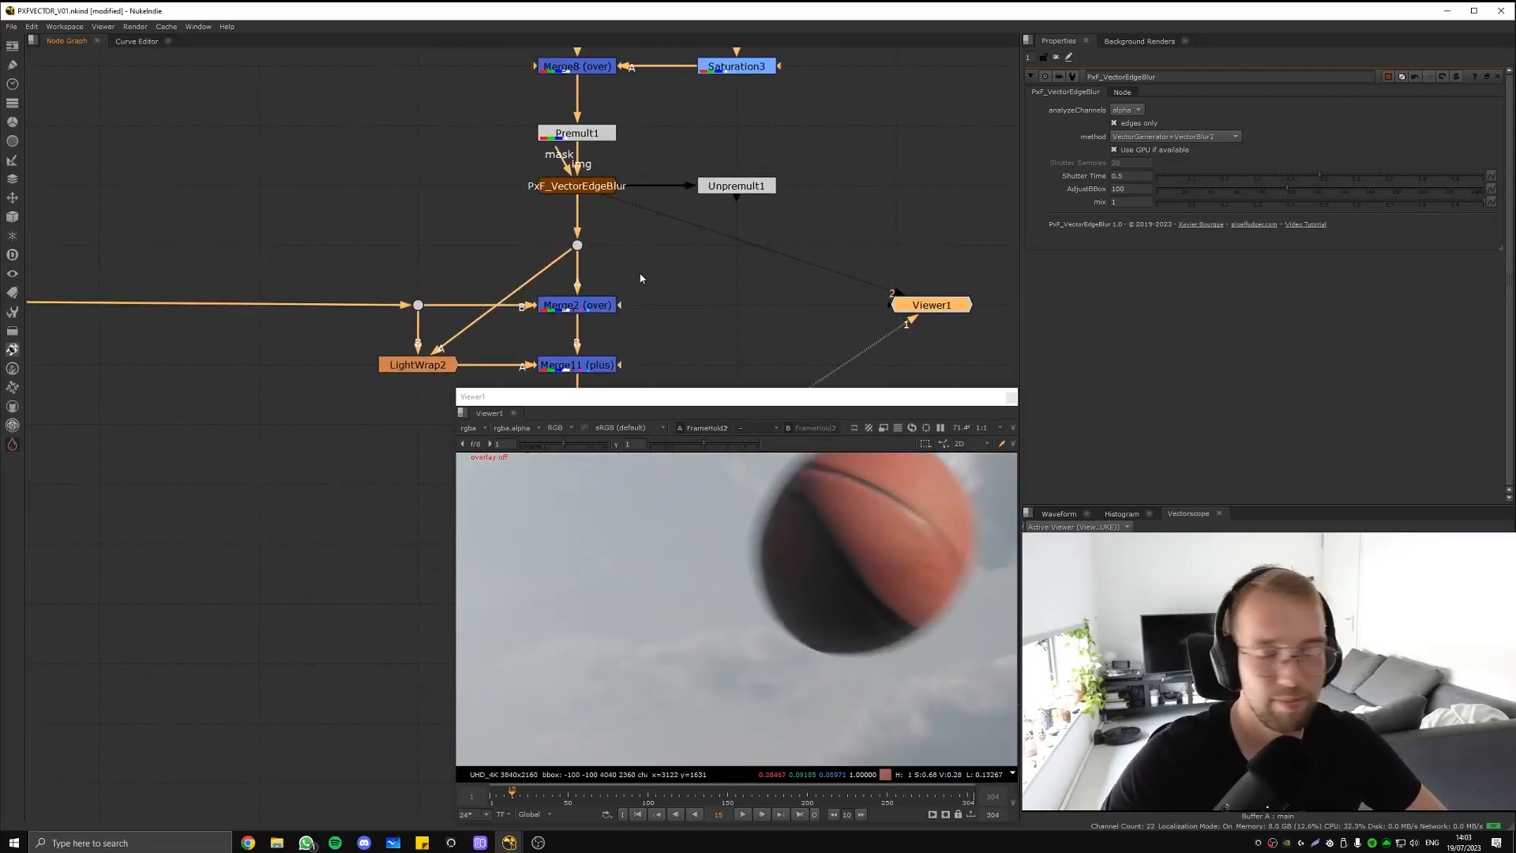